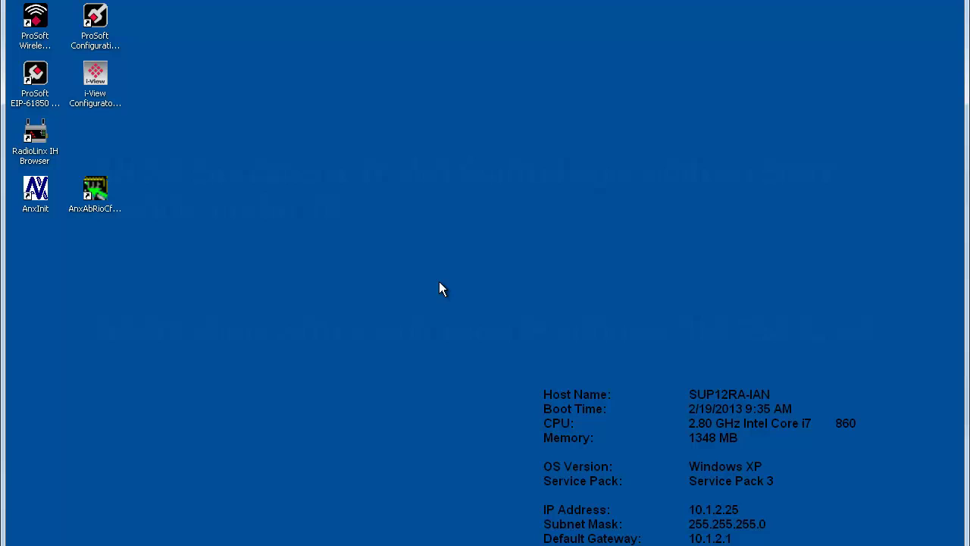
Launch Internet Explorer, try to browse to 169.254.42.84, and dismiss the page-not-found error
key(super)
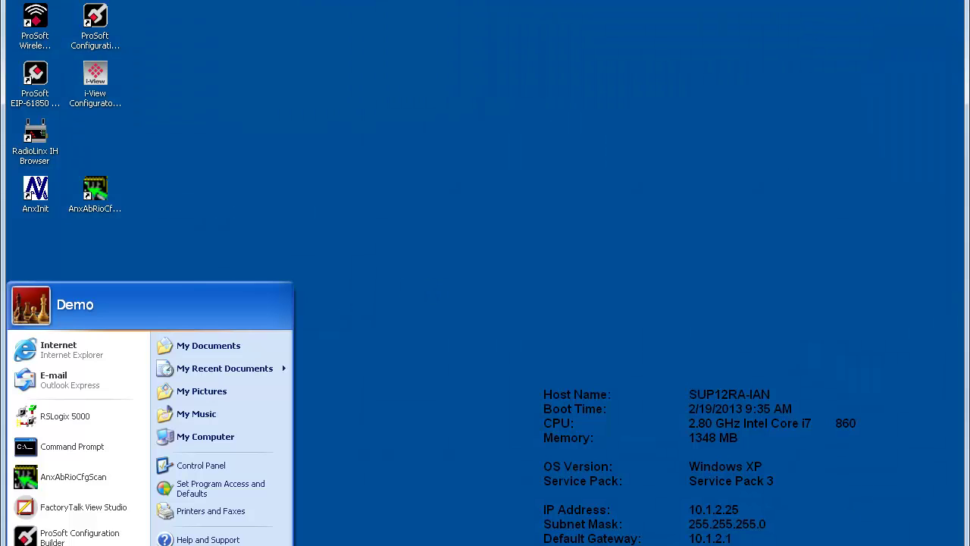
click(61, 356)
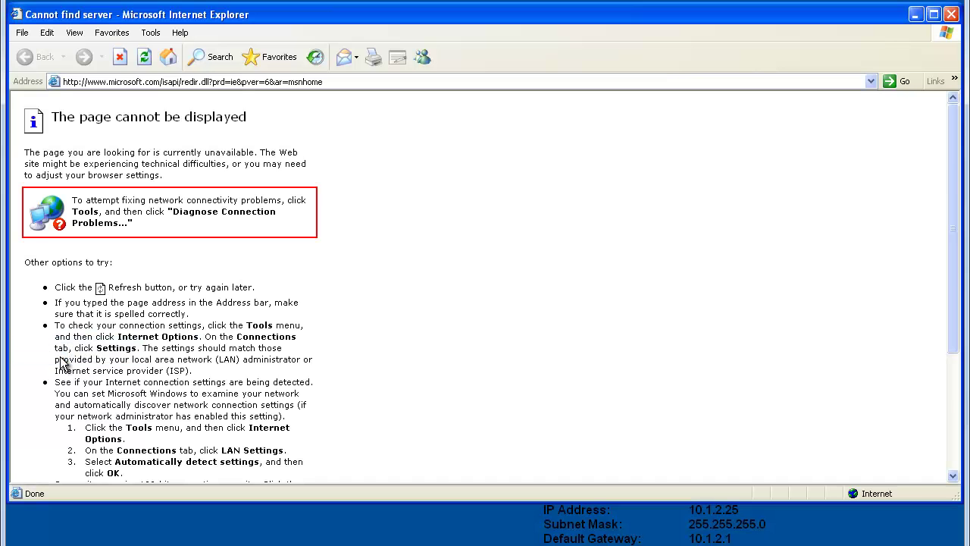
click(242, 82)
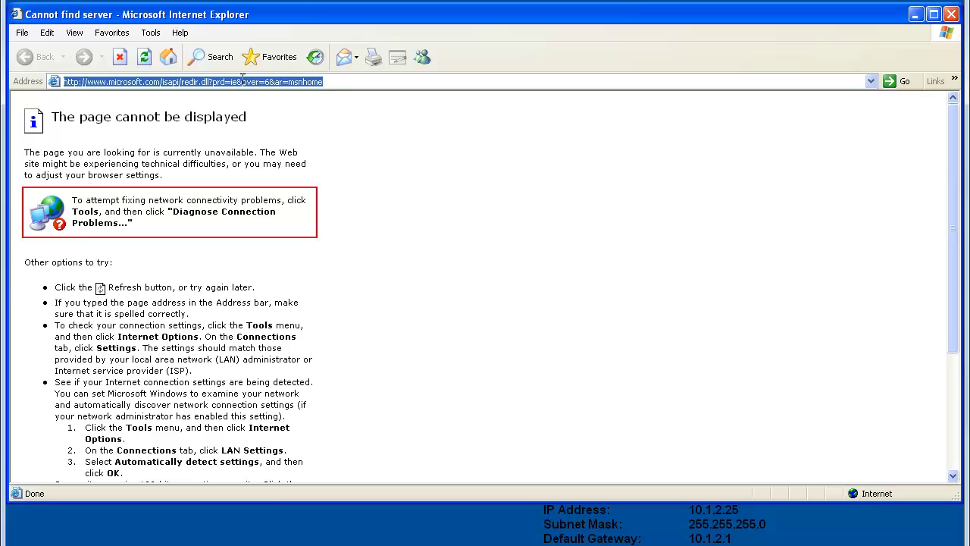
text(169.25)
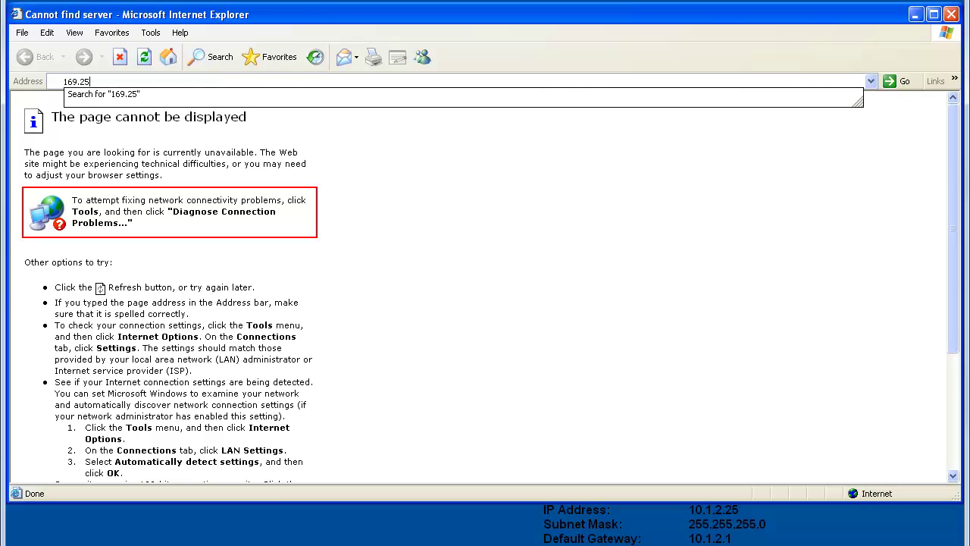
text(4.42.84)
key(Return)
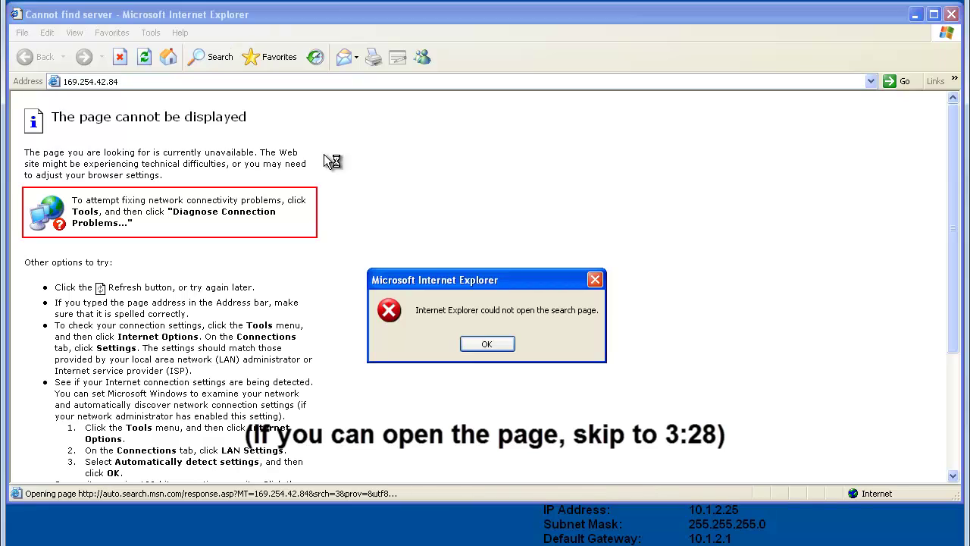
click(491, 347)
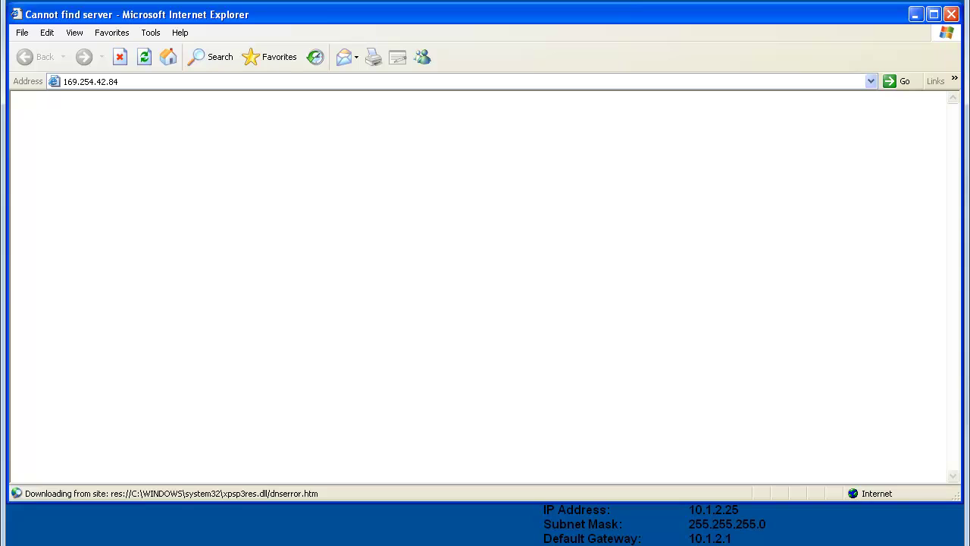
Start Command Prompt as Administrator, entering the administrator password
key(super)
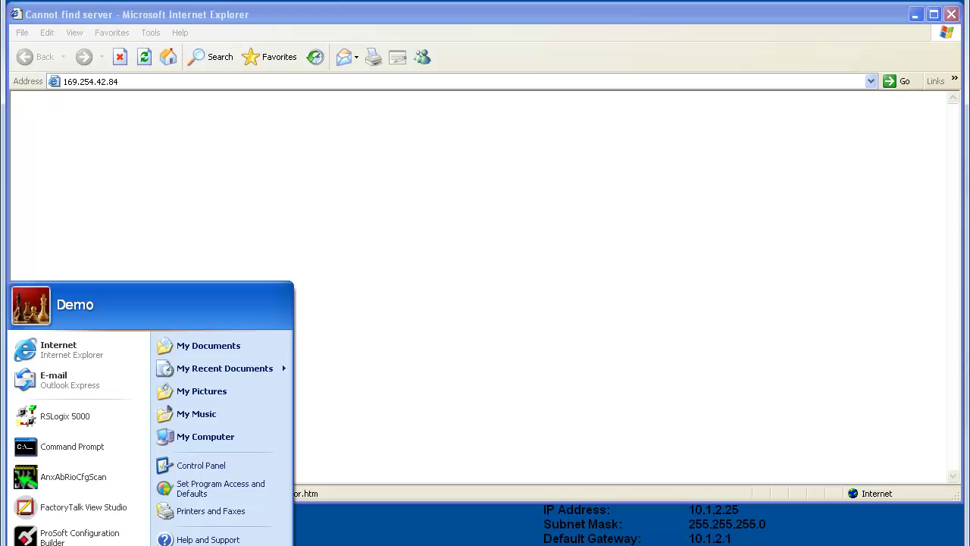
key(p)
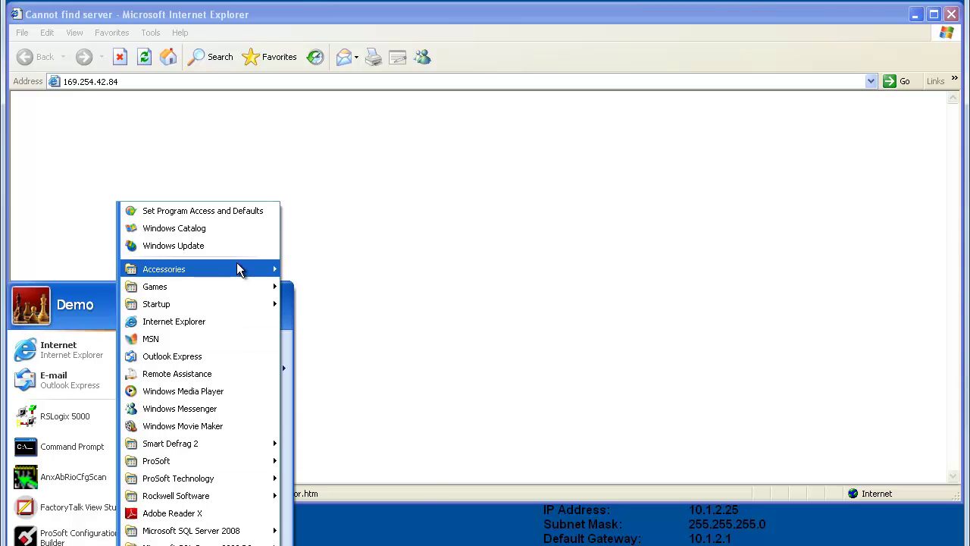
mouse_move(239, 269)
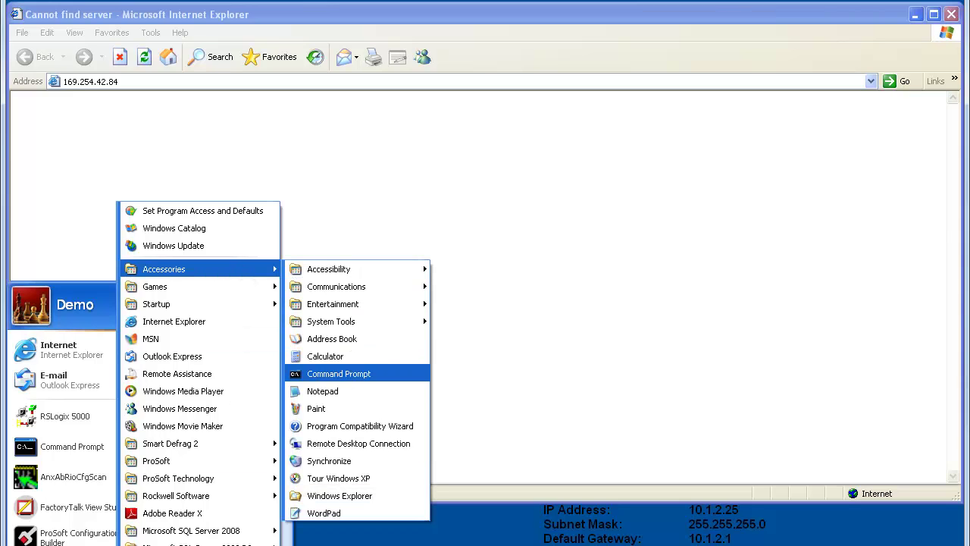
right_click(343, 373)
click(379, 393)
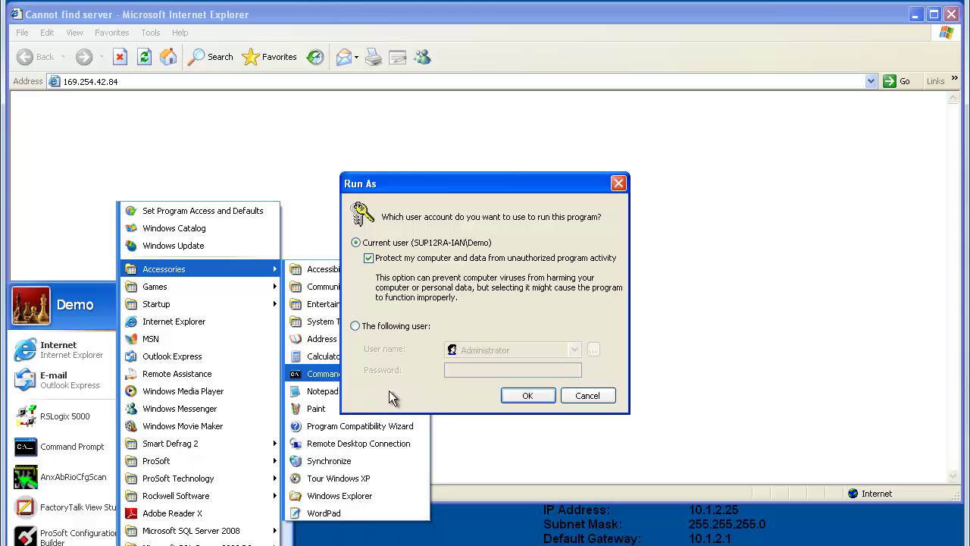
click(355, 326)
click(465, 369)
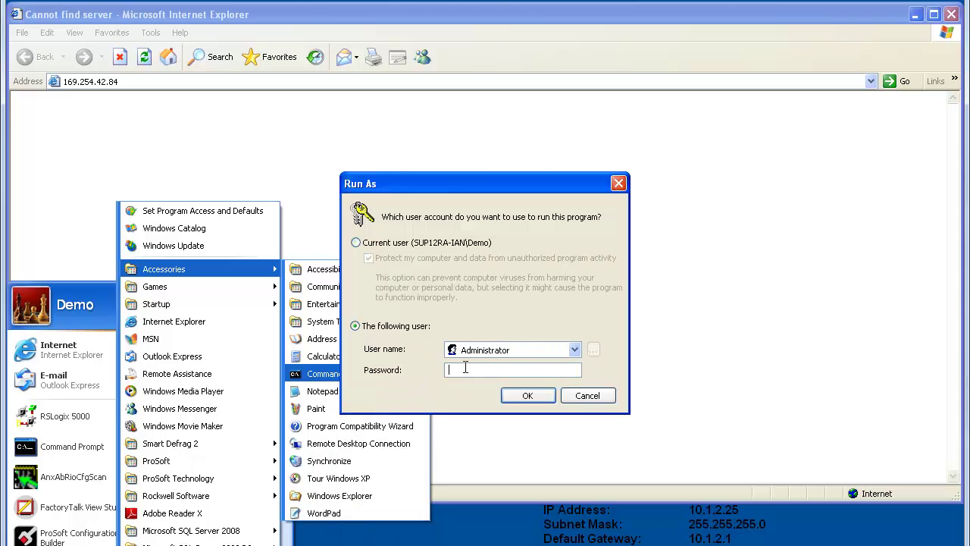
text(•••••••)
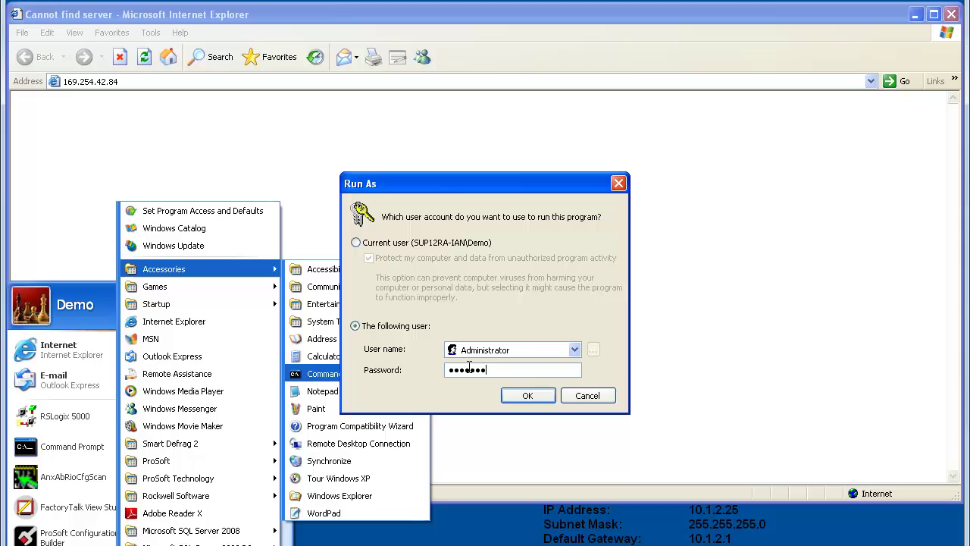
click(532, 402)
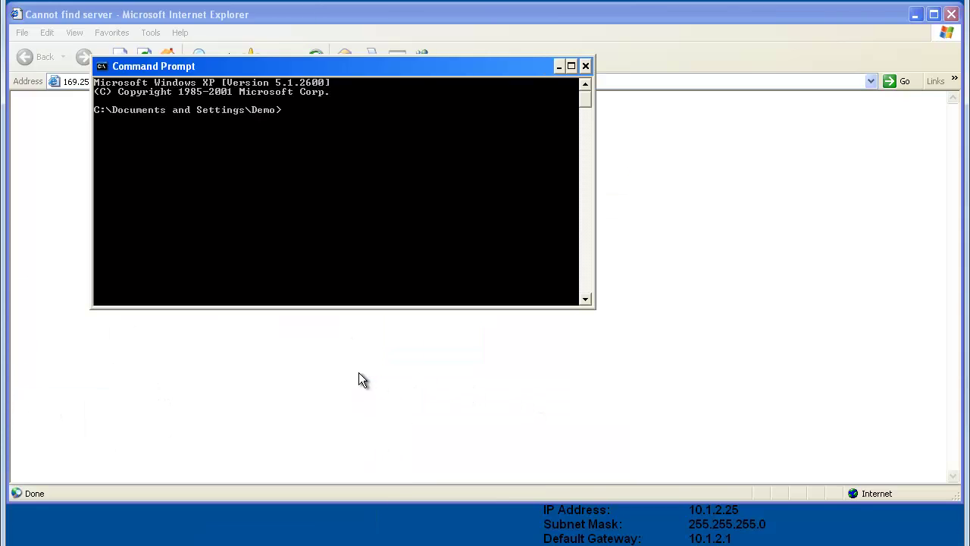
drag(336, 69, 428, 170)
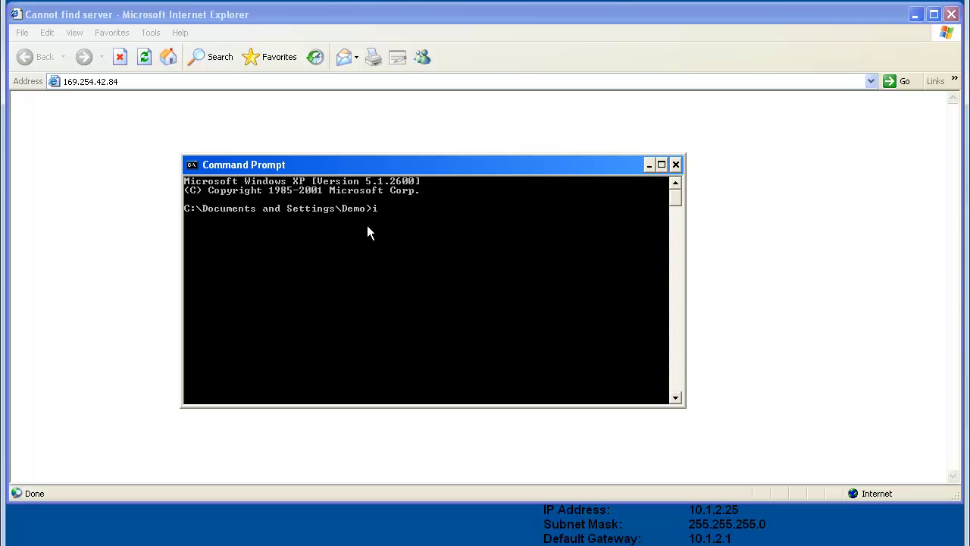
Run ipconfig, then add route 169.254.0.0 mask 255.255.0.0 via 10.1.2.25, metric 20
text(ipconfig)
key(Return)
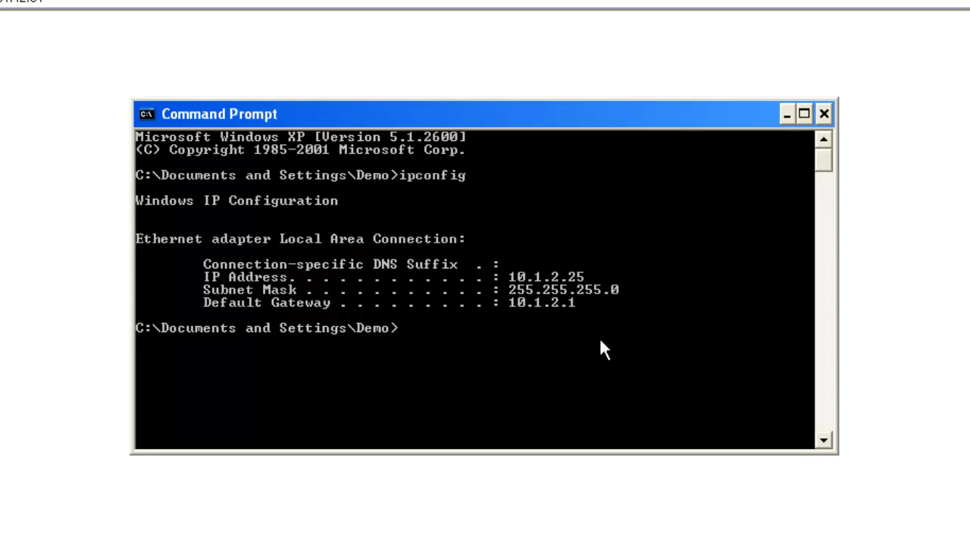
text(route add 1)
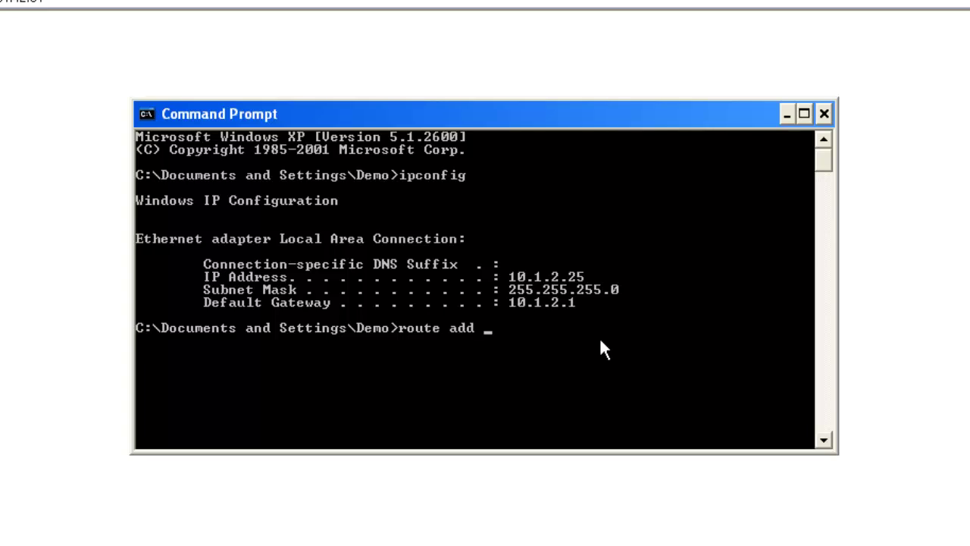
text(69.254.0.0 mask)
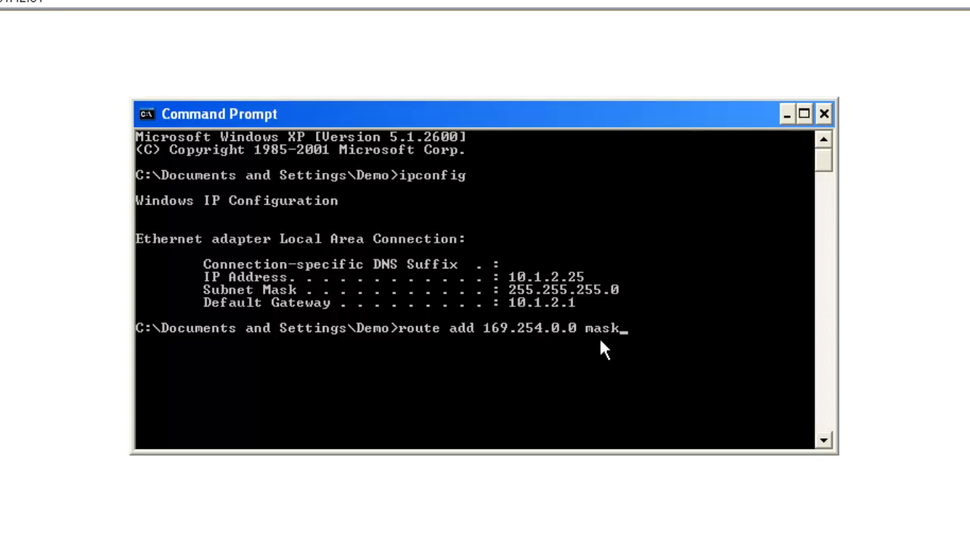
text( 255.255.0.0)
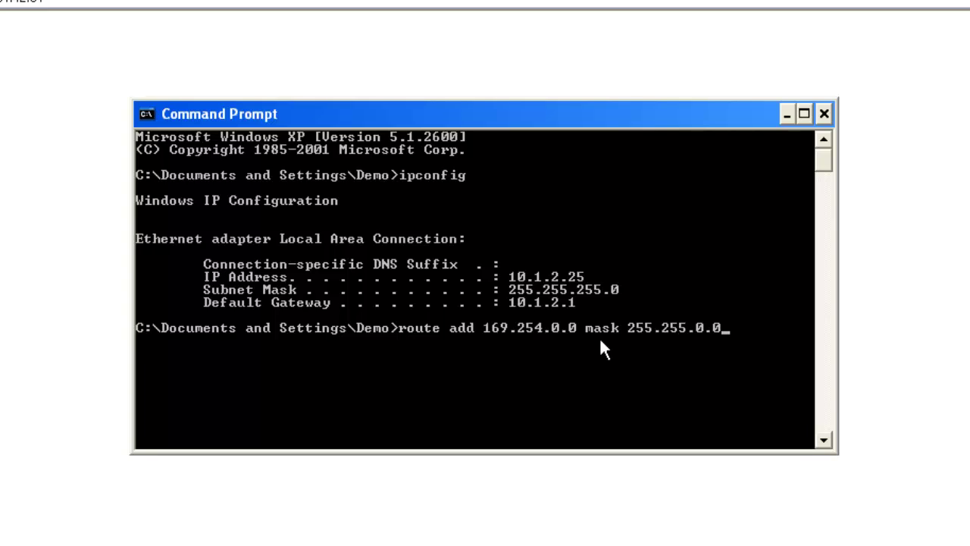
text( 10.1.2.25)
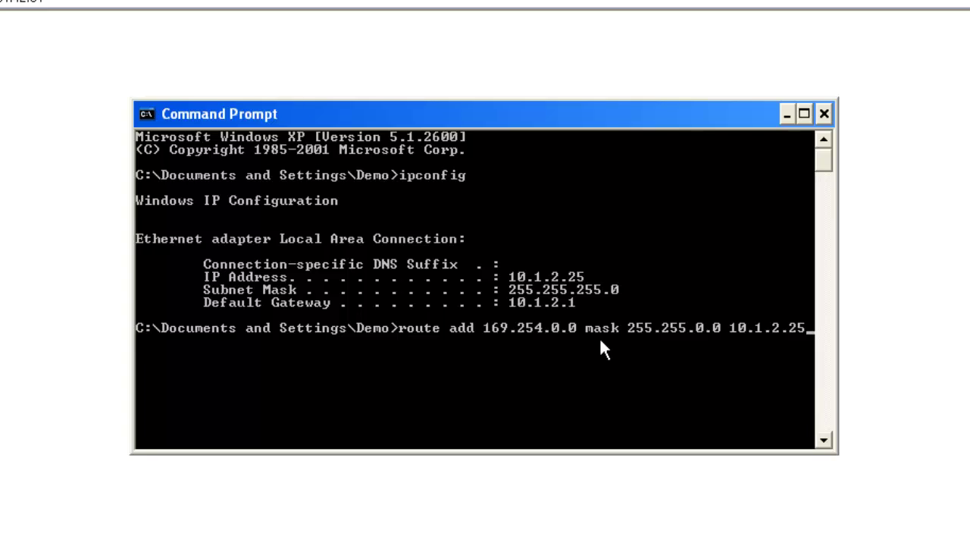
text( metric 20)
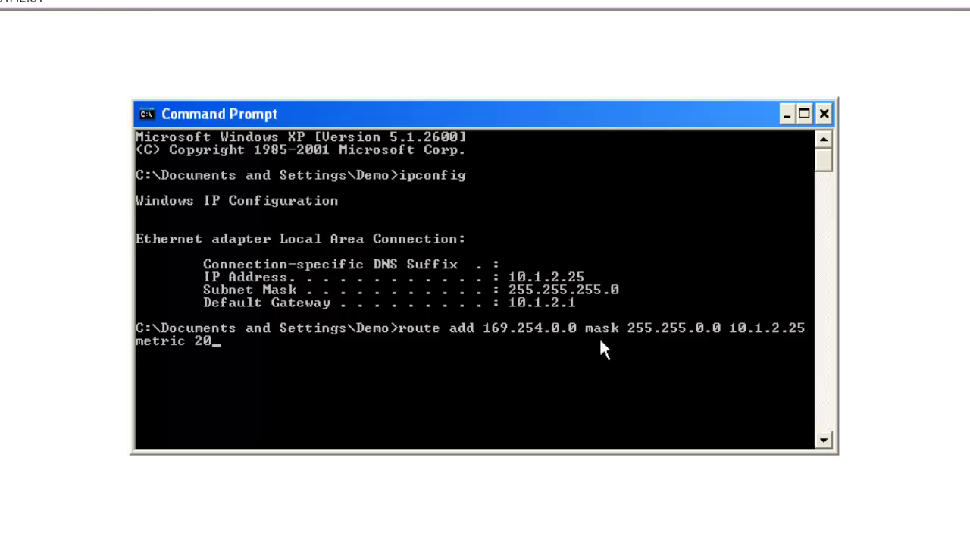
key(Return)
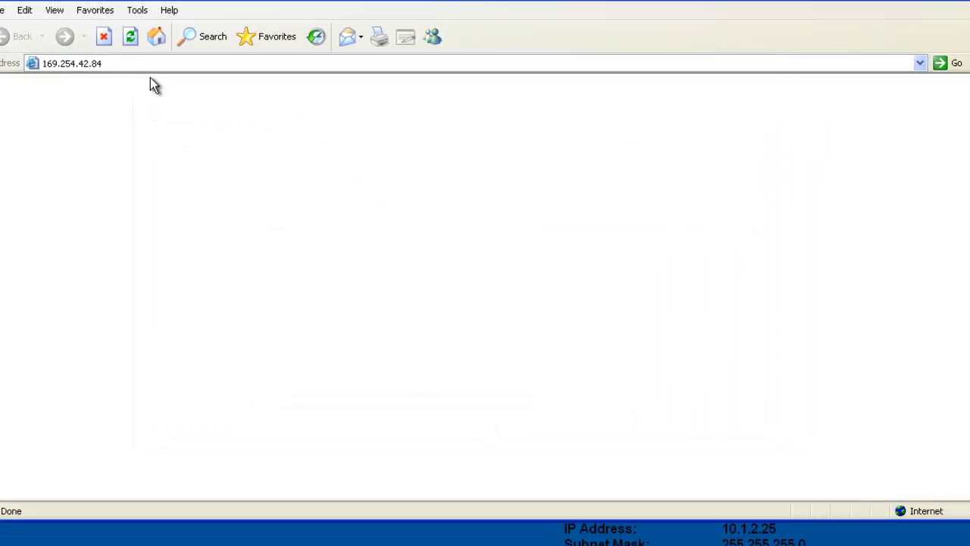
Reload the module page at 169.254.42.84 and open Administration > AN-X Configuration
click(133, 67)
key(Return)
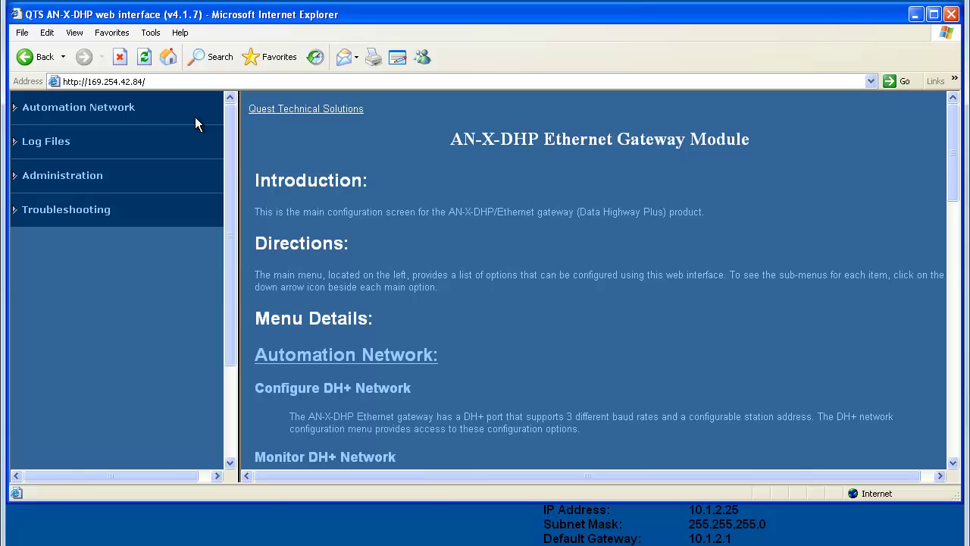
click(15, 179)
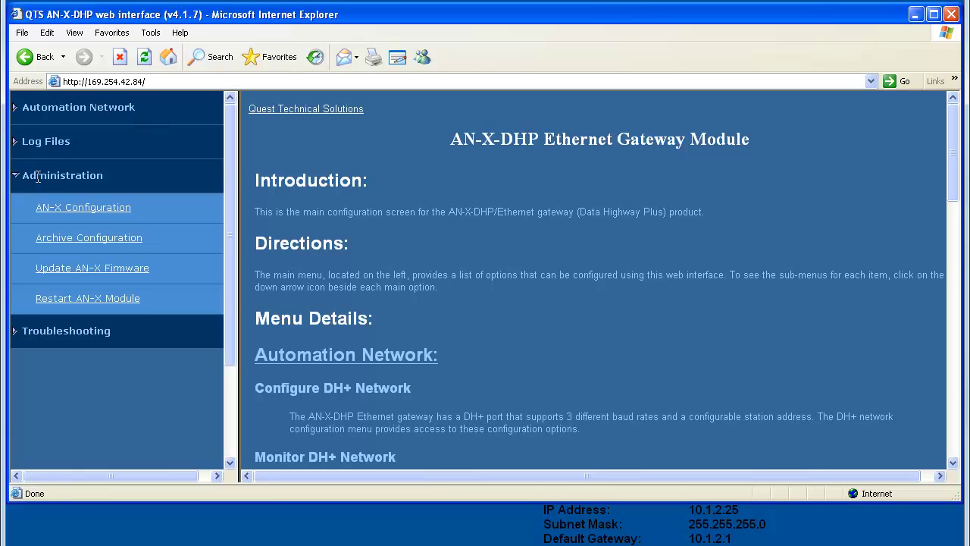
click(88, 210)
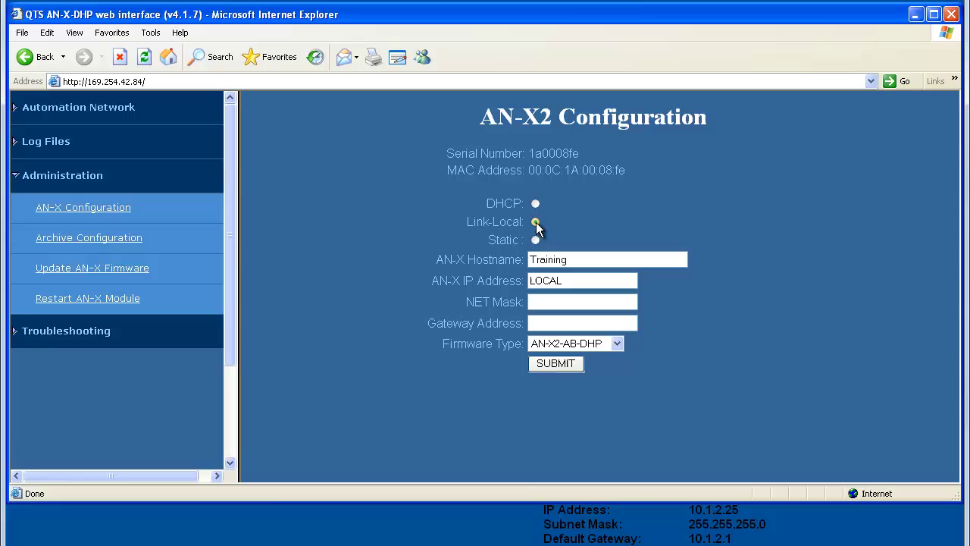
Set static IP 10.1.2.129, mask 255.255.255.0, gateway 10.1.2.1, hostname Training_ANX2
click(536, 240)
text(ANX2)
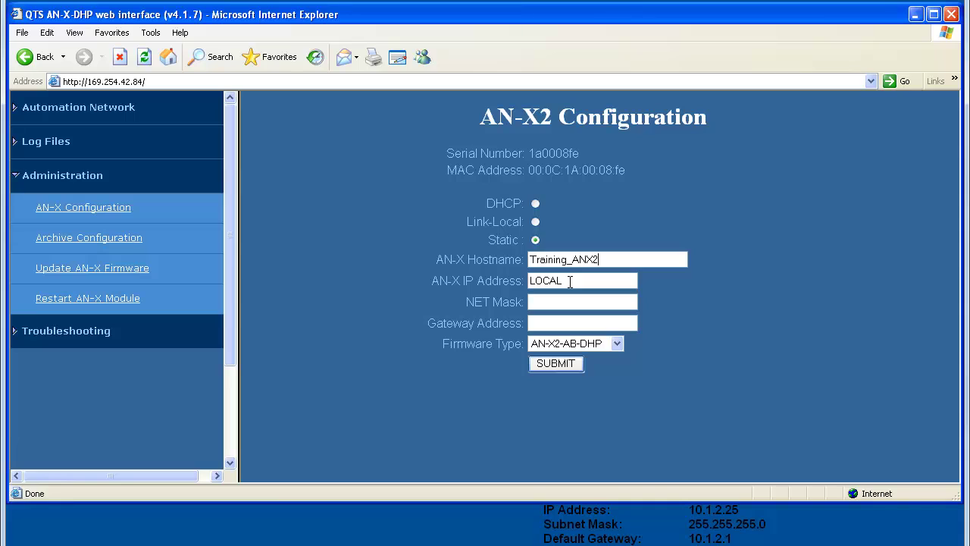
drag(569, 281, 528, 282)
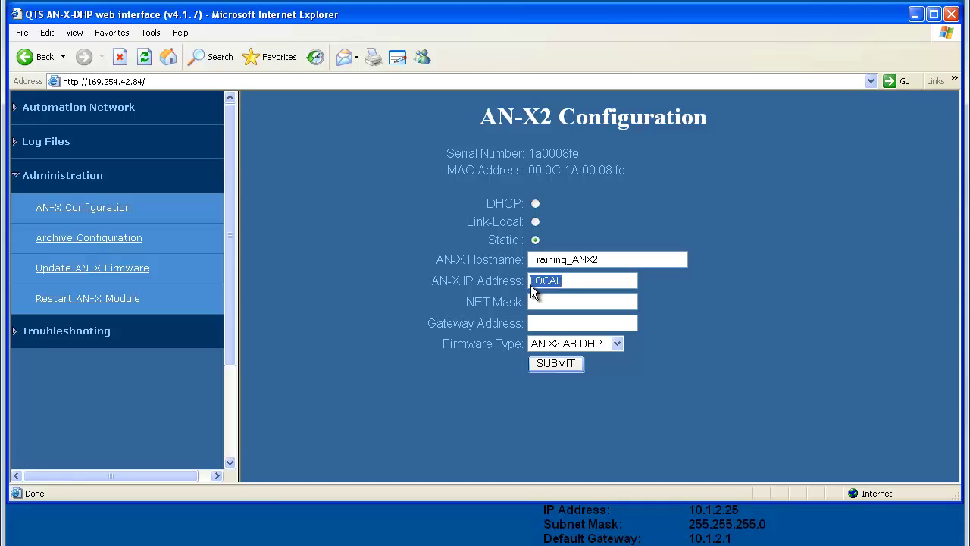
text(10.1.2.129)
click(551, 301)
text(25)
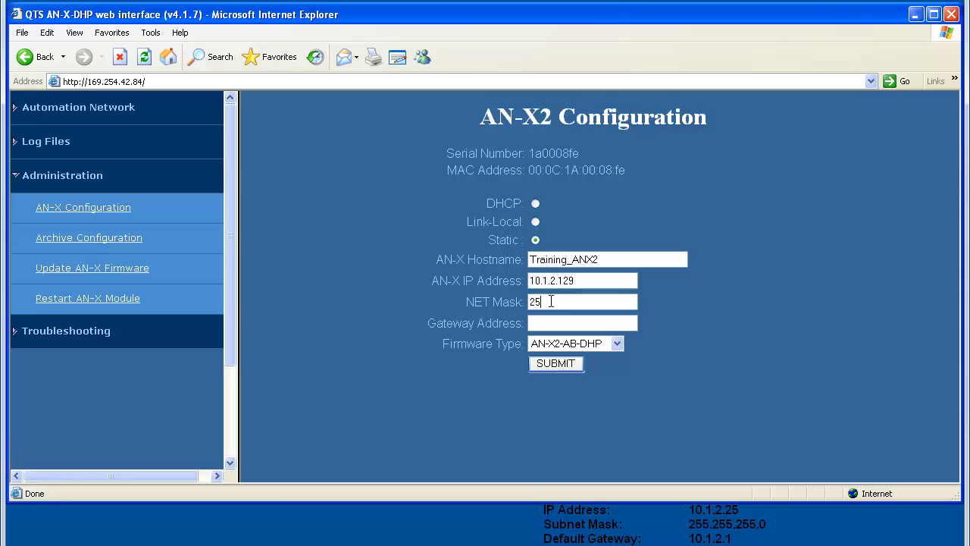
text(5.255.255.0)
click(560, 324)
text(10.1.2.1)
Choose AN-X2-AB-SCAN as the firmware type and submit the settings
click(617, 344)
click(582, 371)
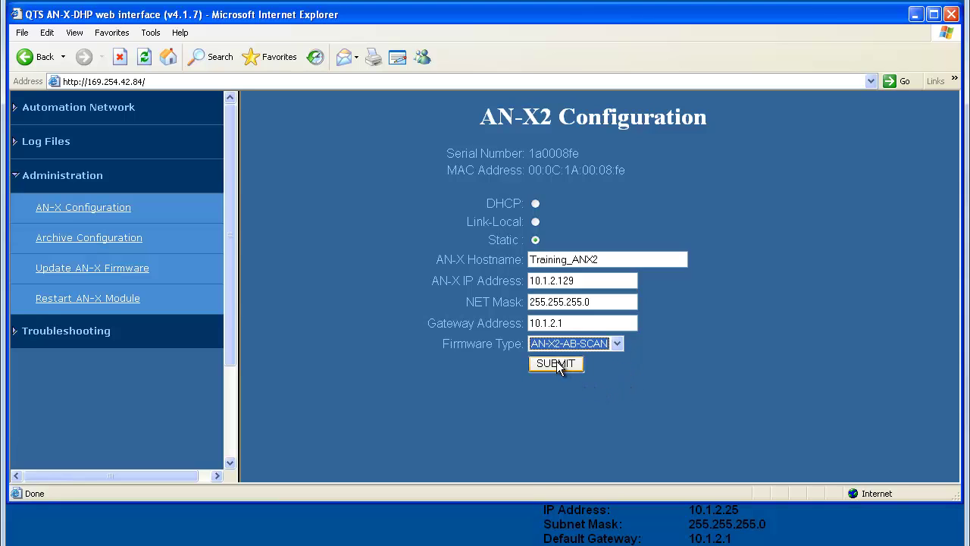
click(557, 365)
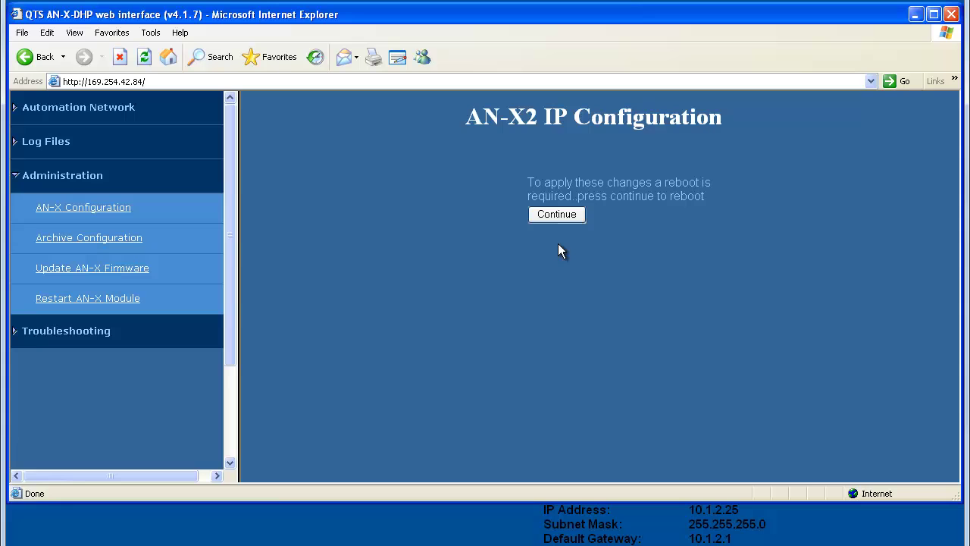
Confirm the module reboot, then browse to the AN-X home page at 10.1.2.129
click(570, 215)
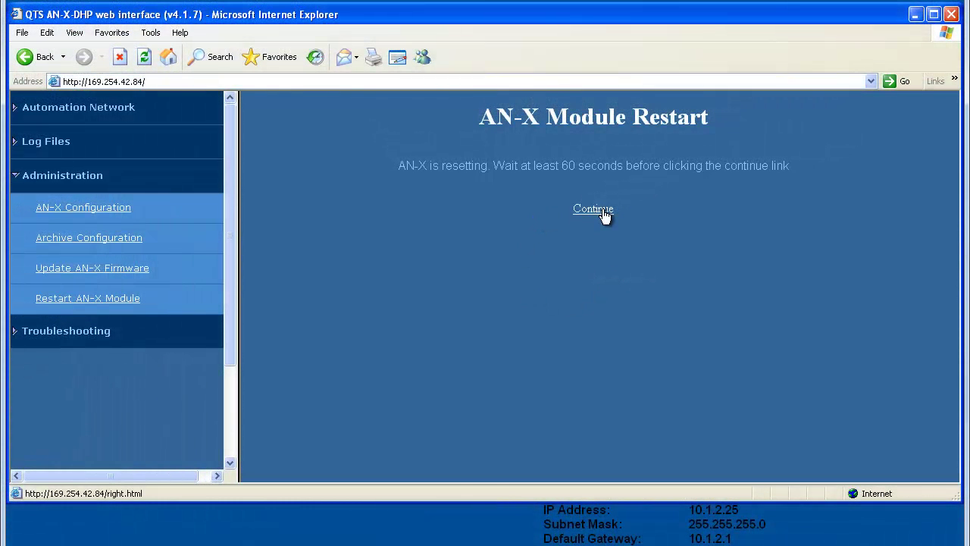
click(603, 212)
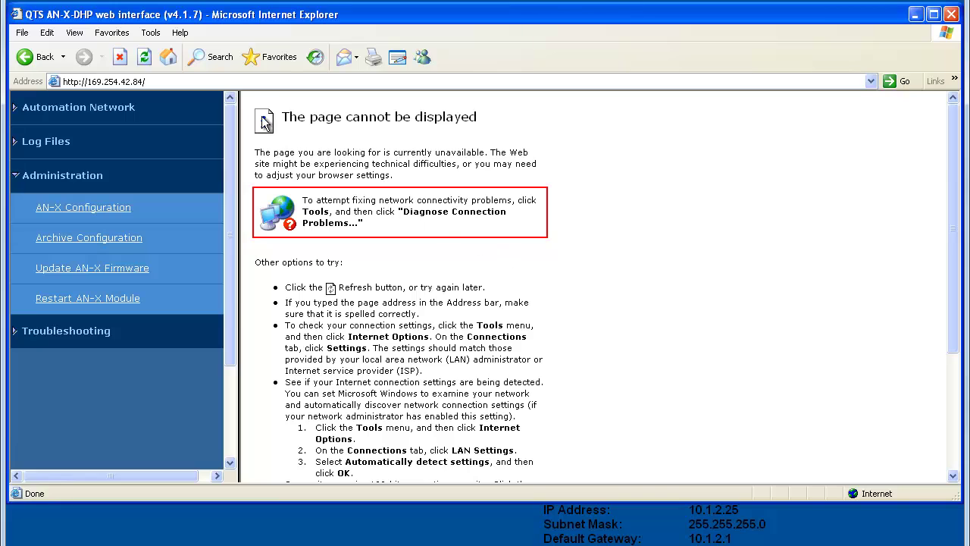
click(180, 81)
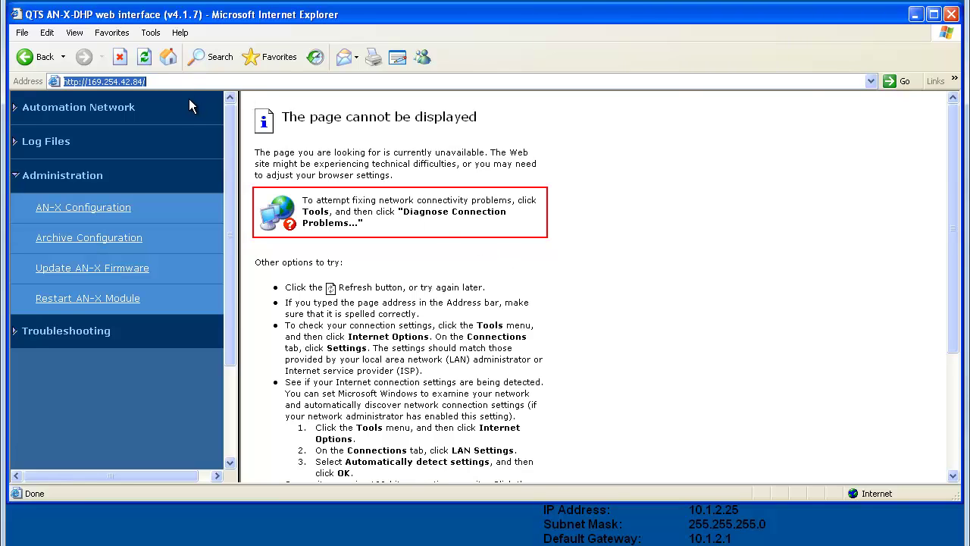
text(10.1)
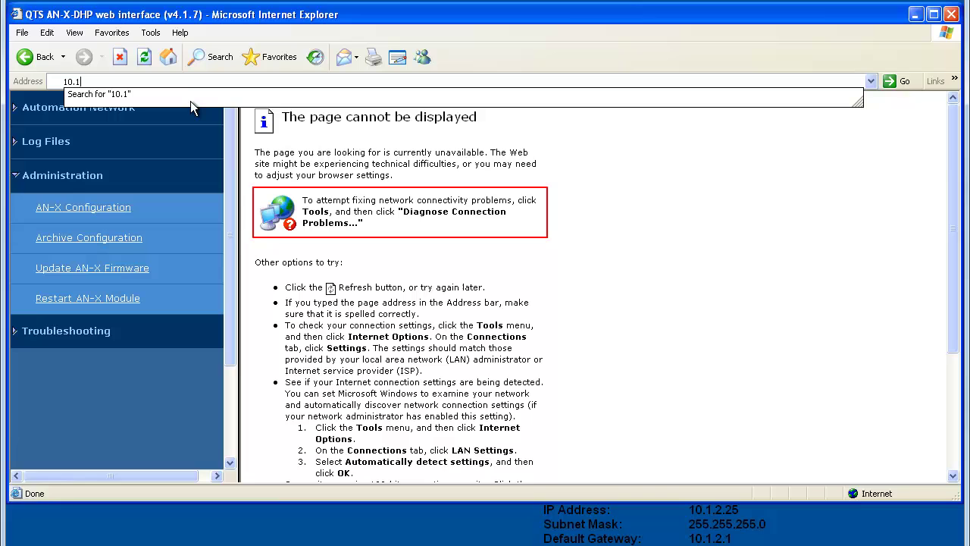
text(.2.129)
key(Return)
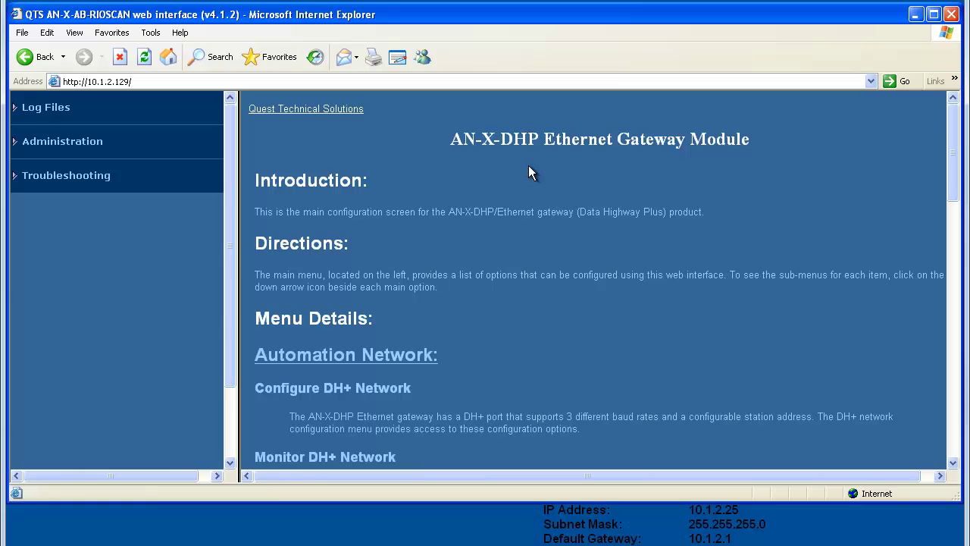
Scroll through the AN-X home page's menu descriptions
scroll(528, 167, down, 3)
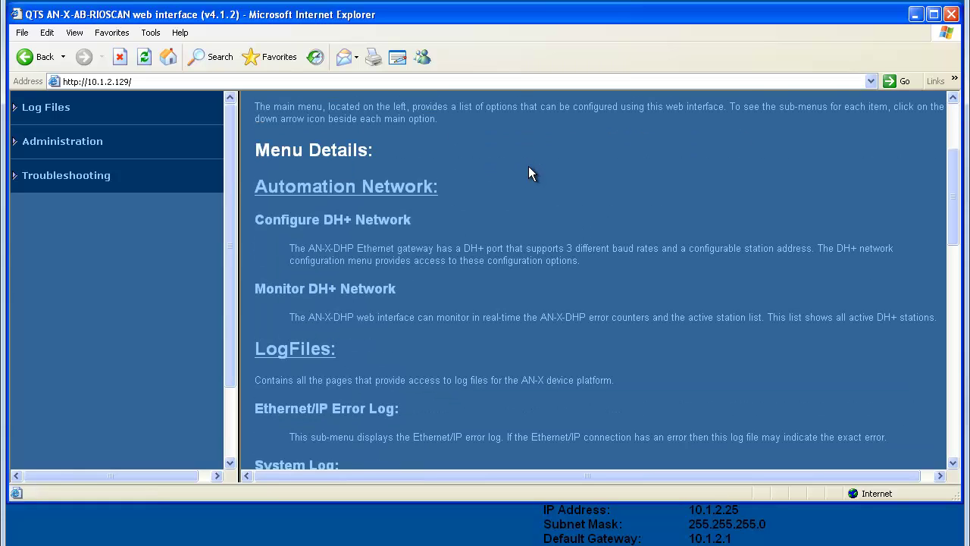
scroll(529, 168, up, 4)
scroll(529, 171, down, 15)
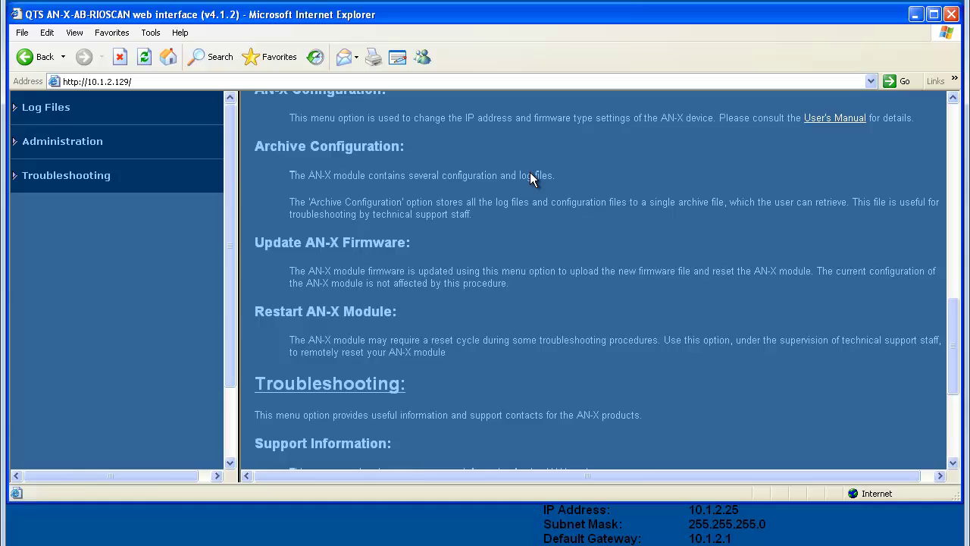
scroll(532, 173, down, 5)
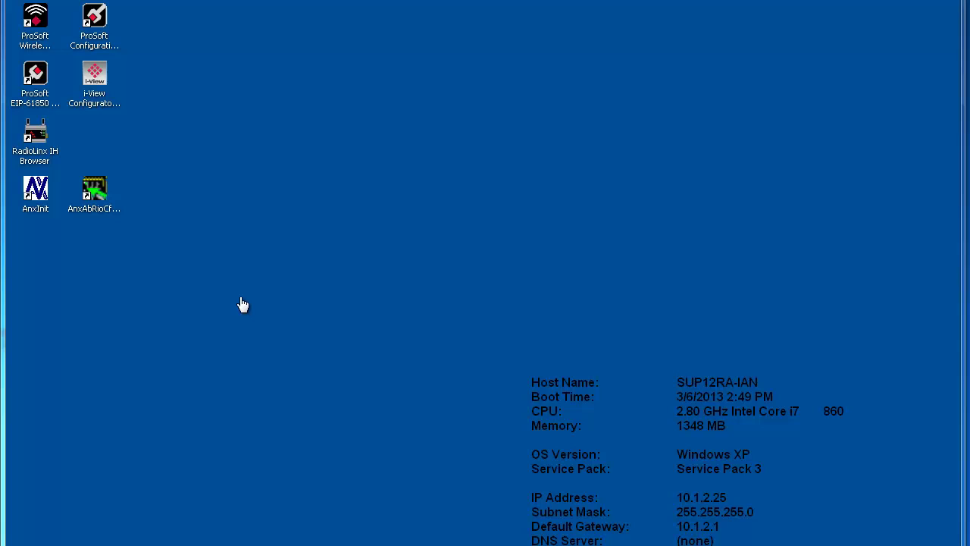
Launch AnxAbRioCfgScan from its desktop shortcut, opening an untitled RIO configuration
click(93, 193)
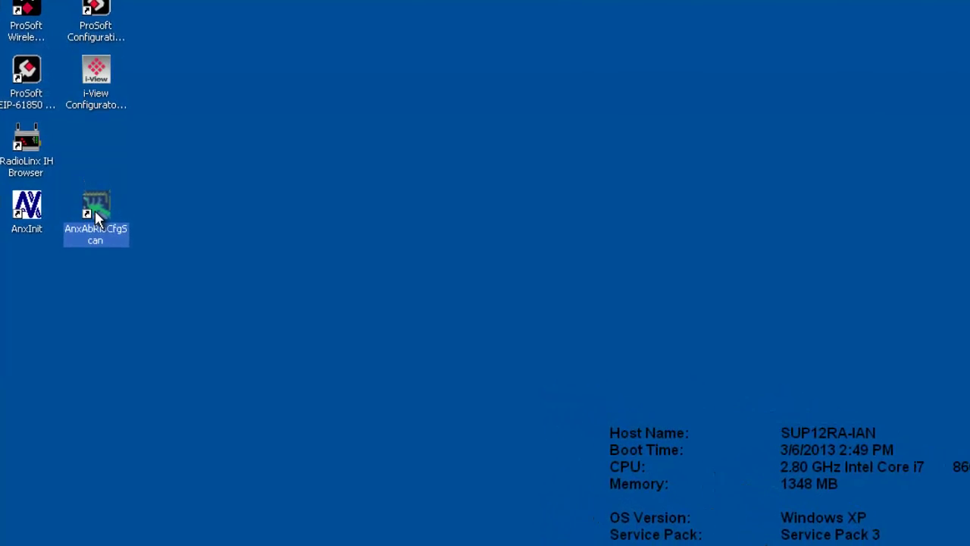
double_click(97, 229)
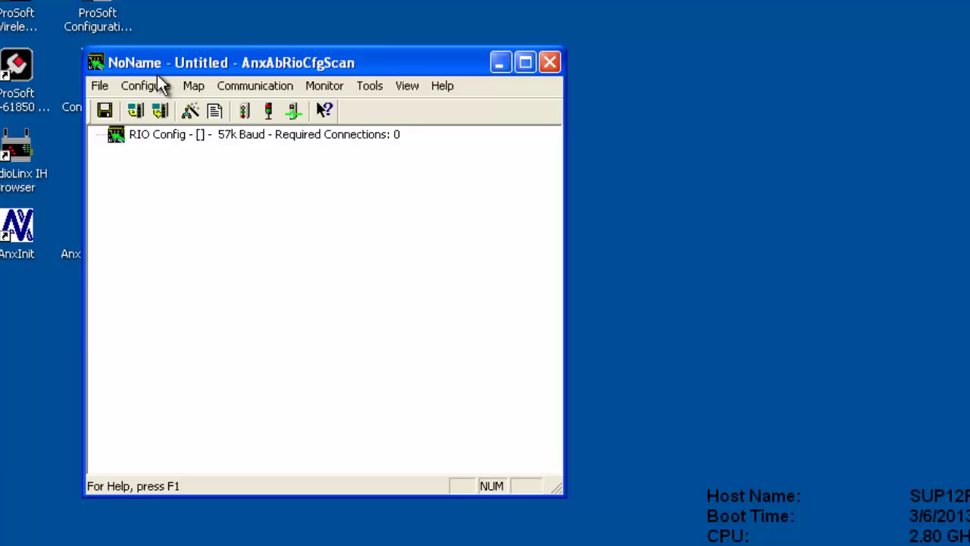
Point AnxAbRioCfgScan at AN-X IP address 10.1.2.129 via Communication > Select AN-X IP Address
click(252, 80)
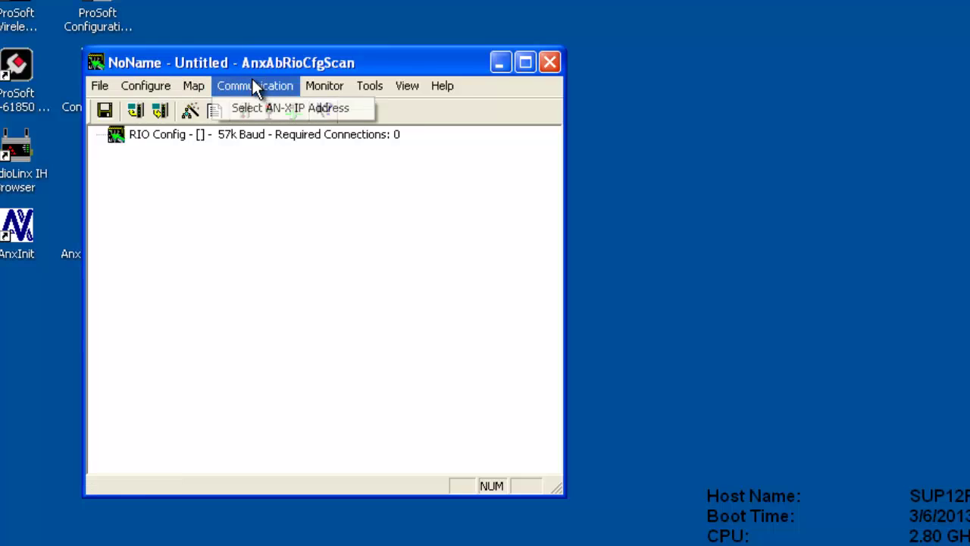
click(254, 107)
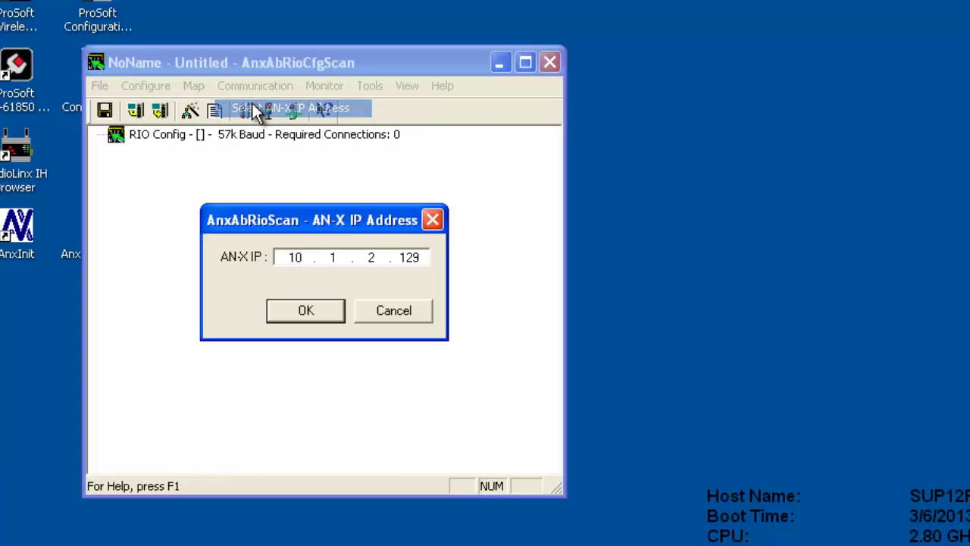
click(306, 309)
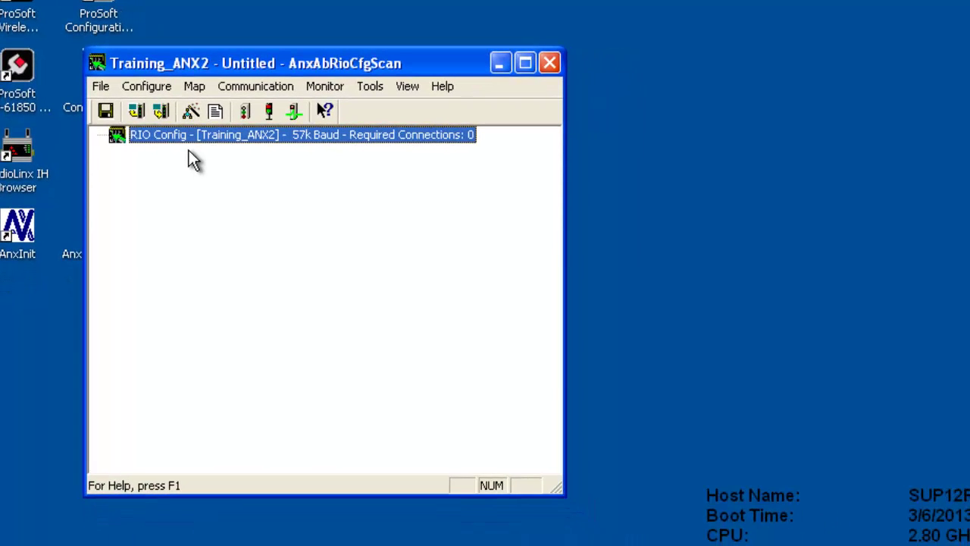
Run AutoConfigure, then expand Rack 03 and I/O Grp 0->1 to list its four slots
click(150, 85)
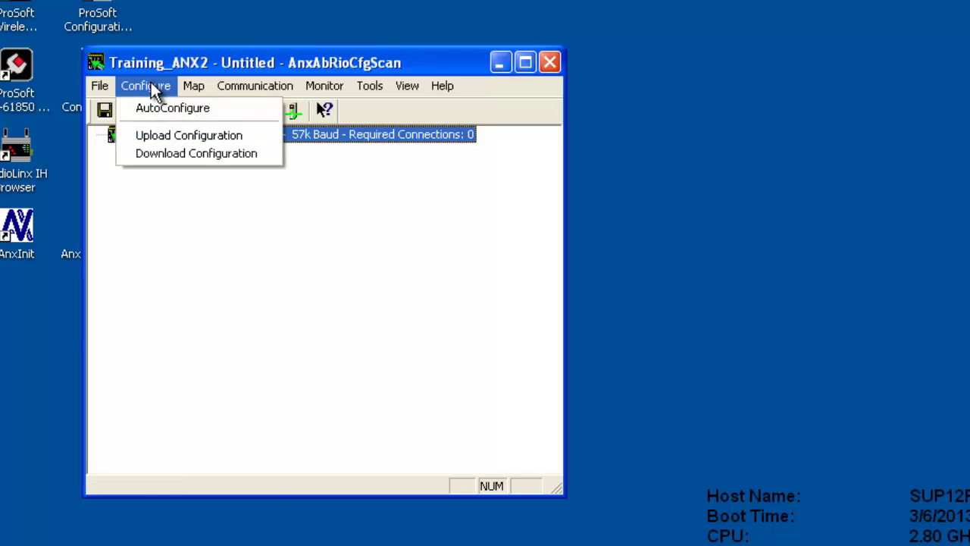
click(175, 114)
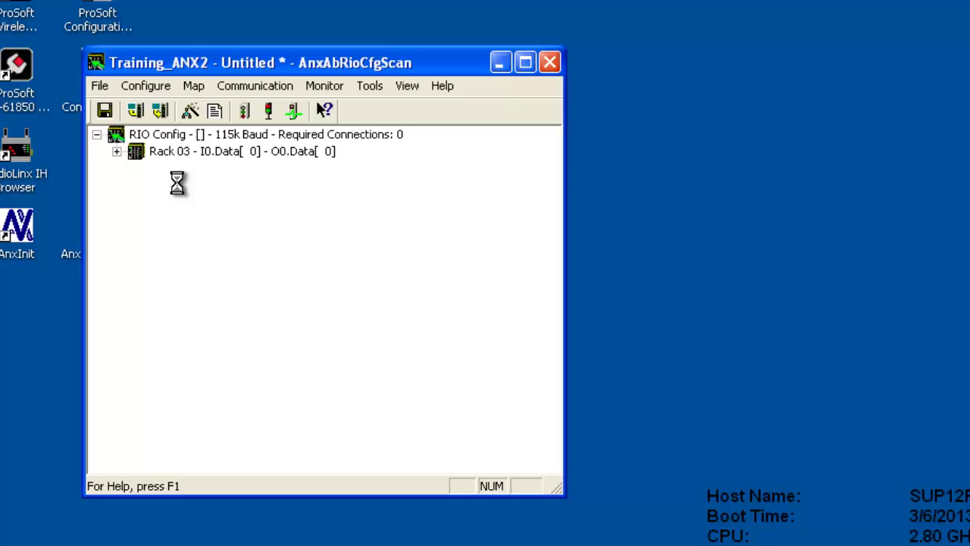
click(117, 151)
click(137, 169)
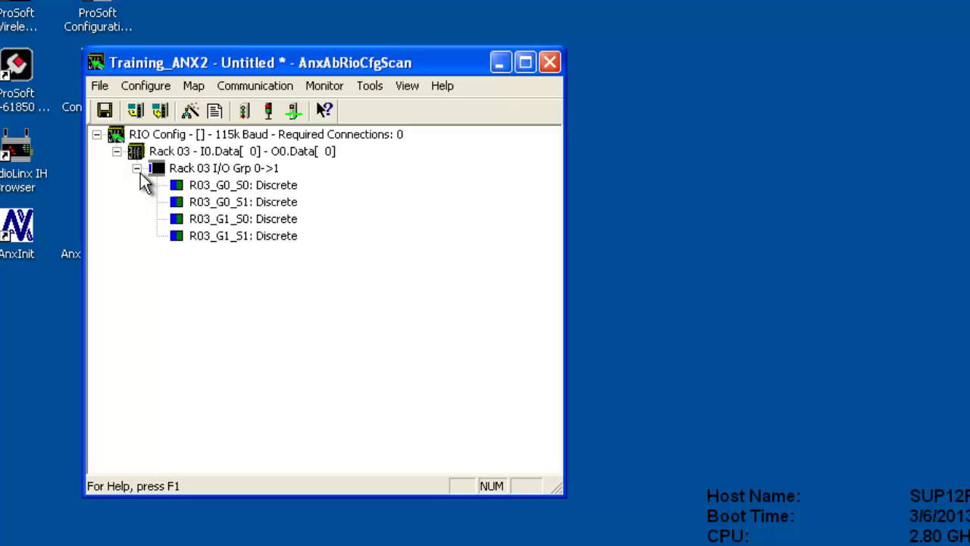
Set slot R03_G1_S0 to 1771-IFE-8CH with Manual map lengths, BTR 12 and BTW 21
right_click(263, 219)
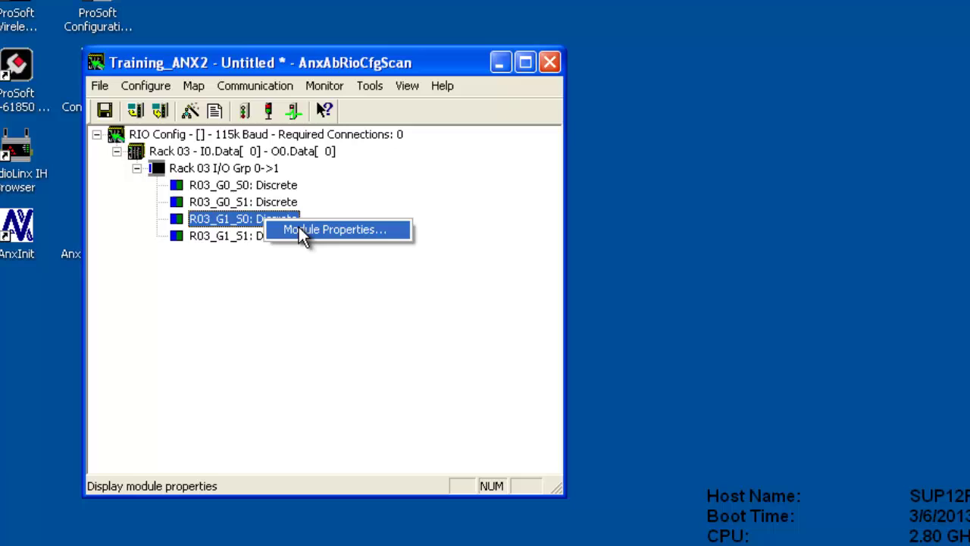
click(300, 230)
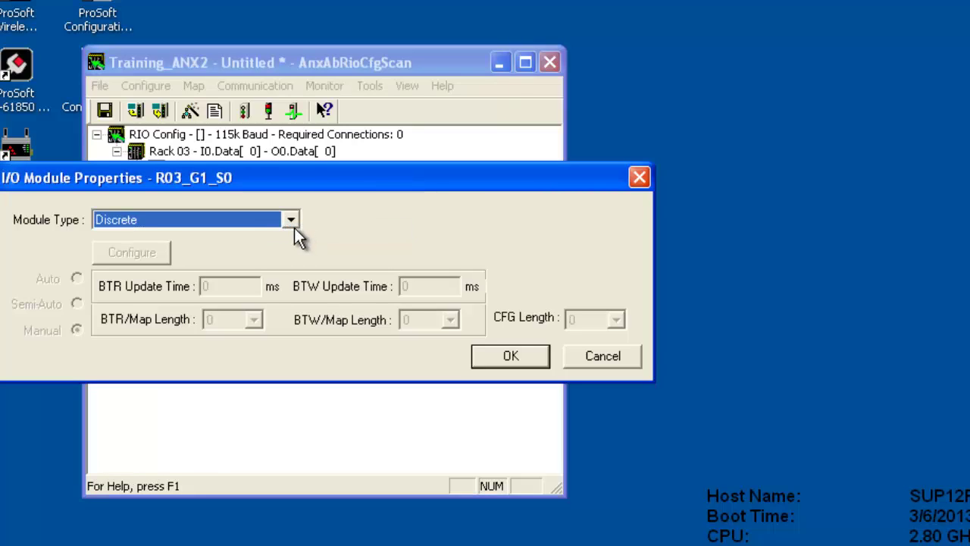
click(291, 226)
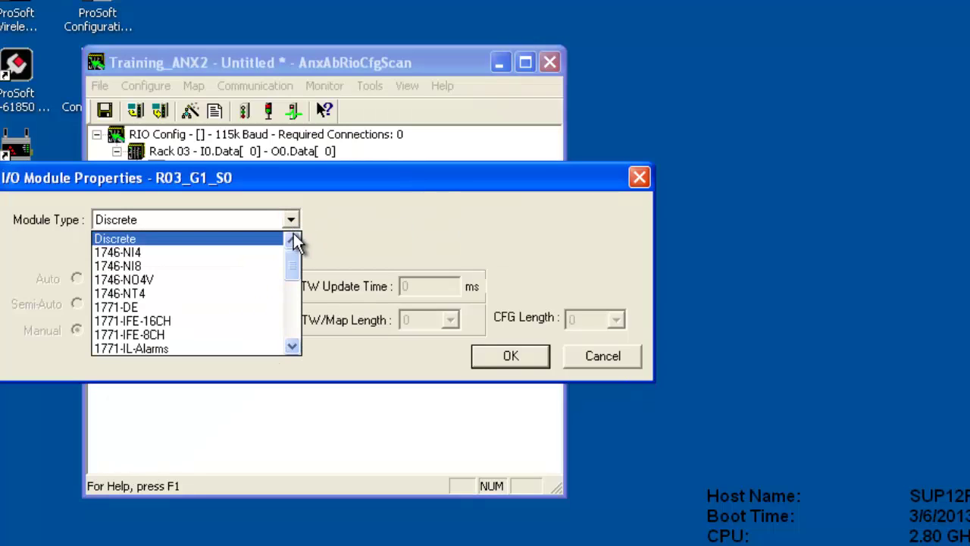
click(197, 334)
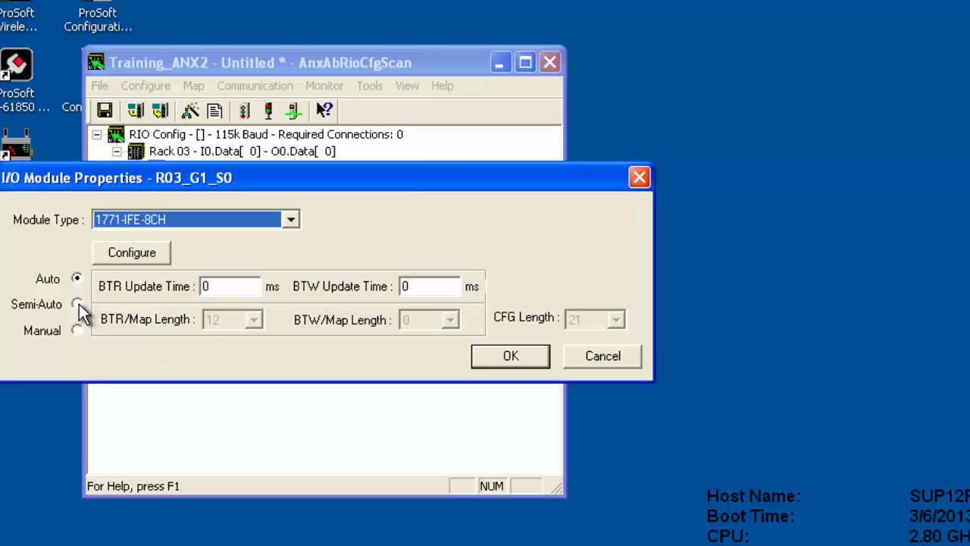
click(77, 330)
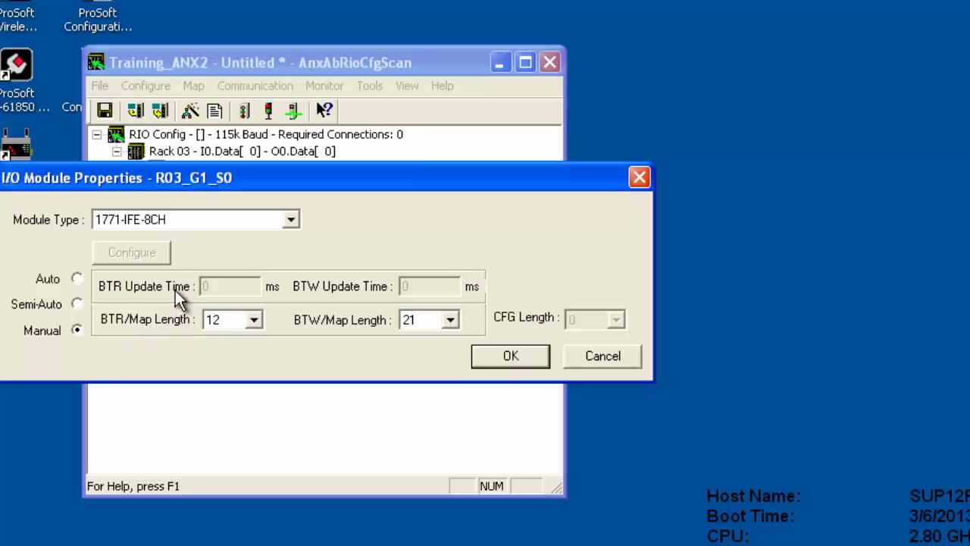
click(511, 354)
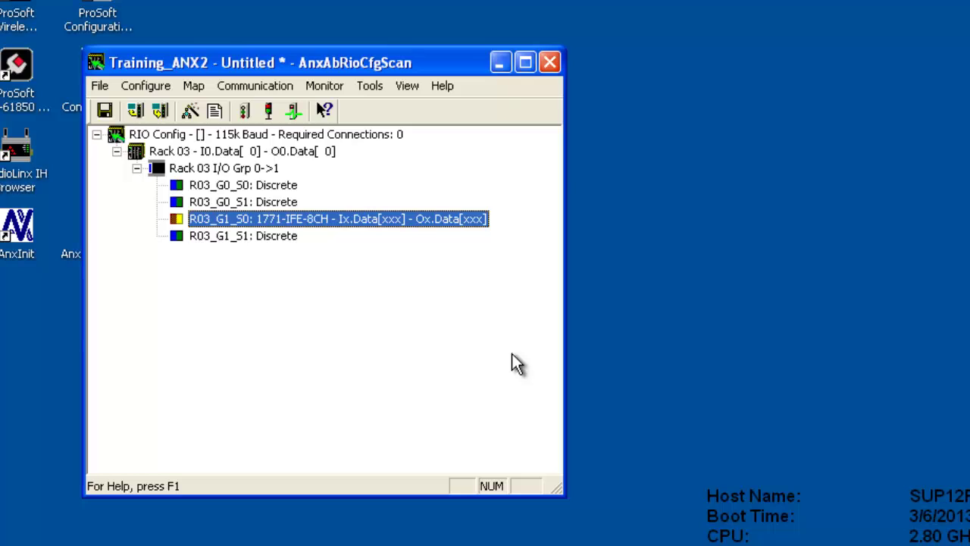
Auto-map the unassigned 1771-IFE-8CH module (R03_G1_S0) to I0.Data[10] and O0.Data[10]
click(194, 87)
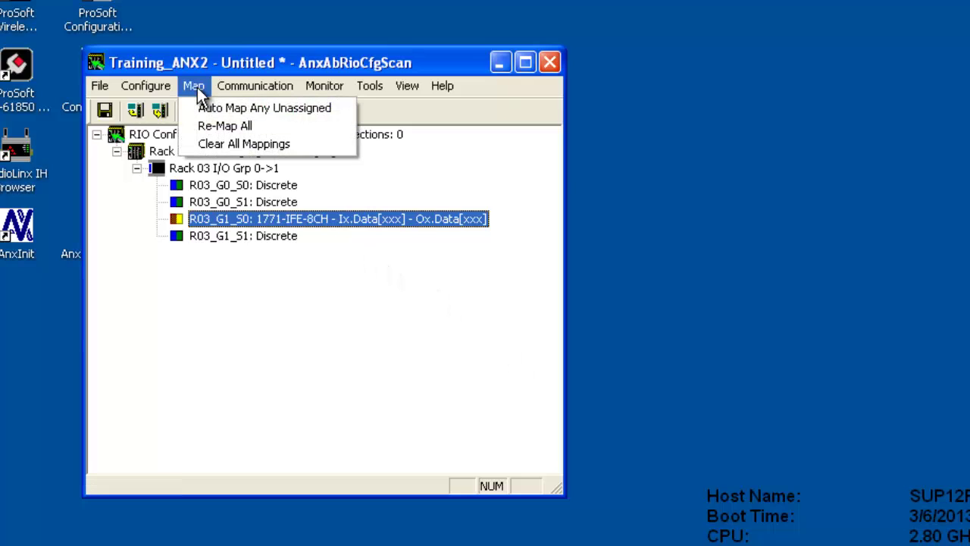
click(223, 108)
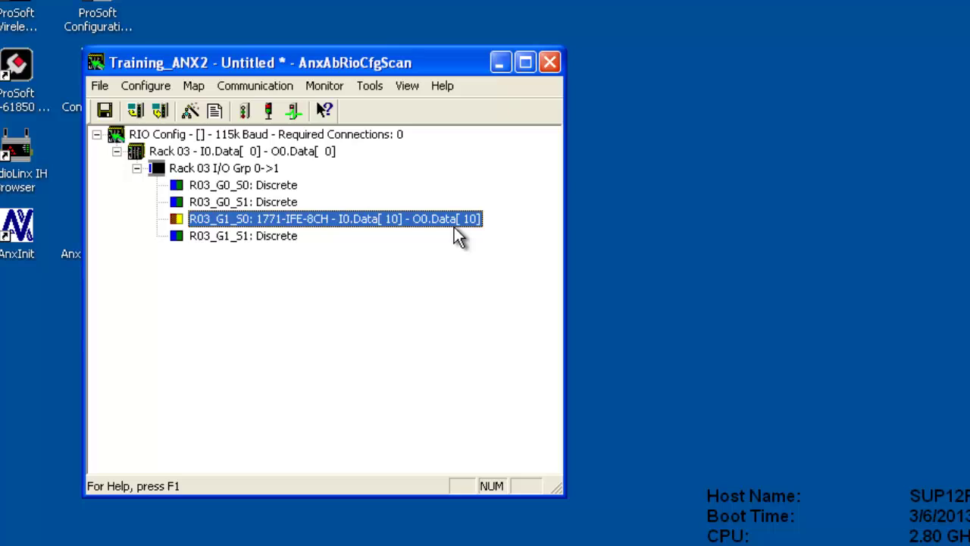
click(370, 87)
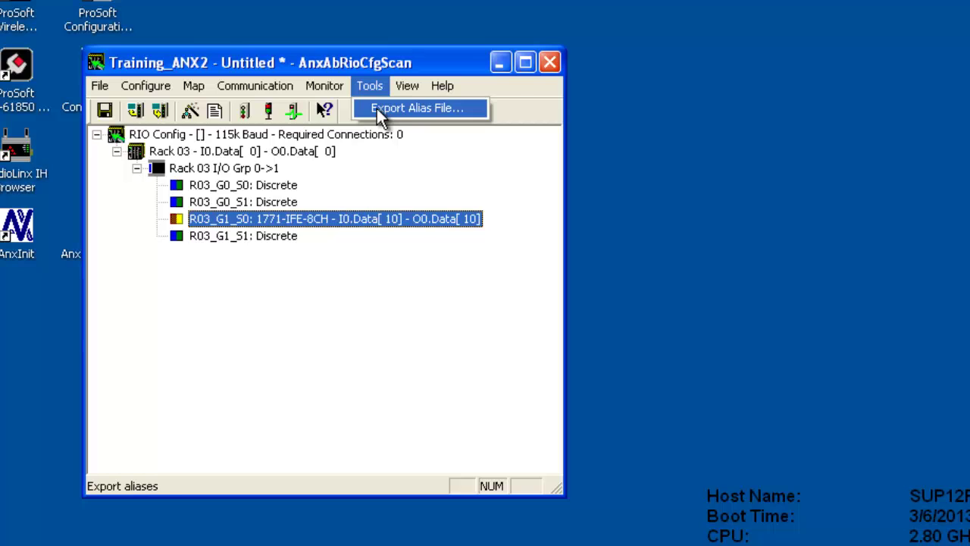
Export alias tags to AnxAbRioAlias.csv with prefix RIO_, base tag Training_ANX2 and diagnostic counters
click(377, 108)
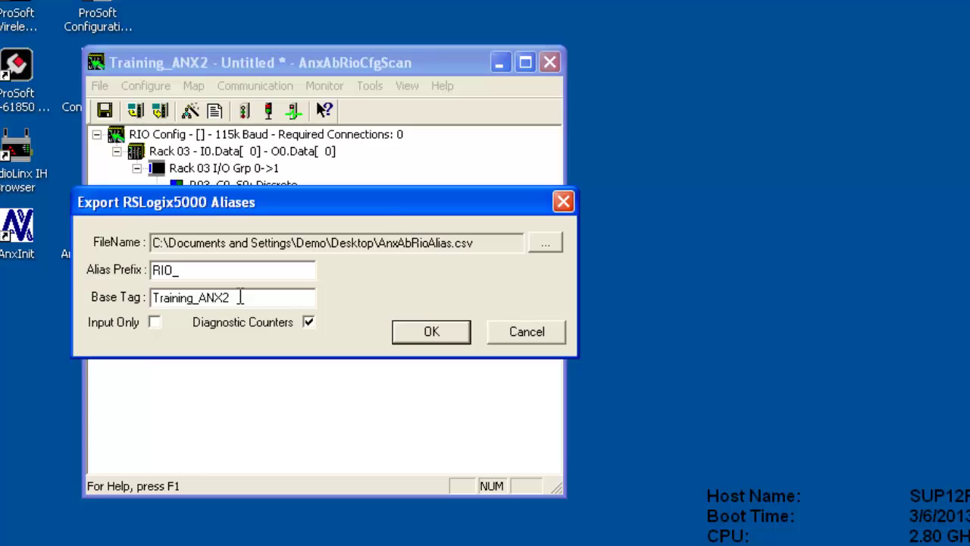
click(436, 332)
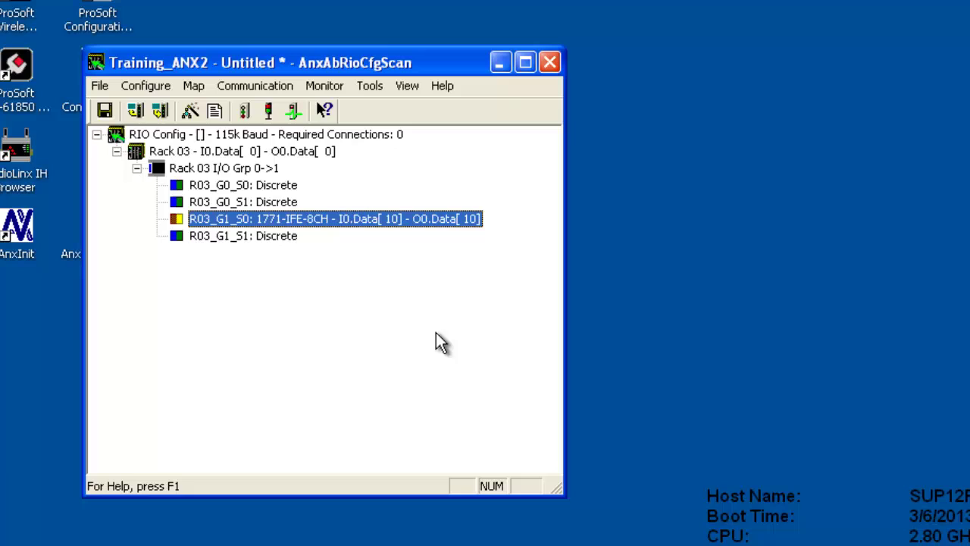
Save the scanner configuration on the Desktop under the file name 'ANX training'
click(145, 87)
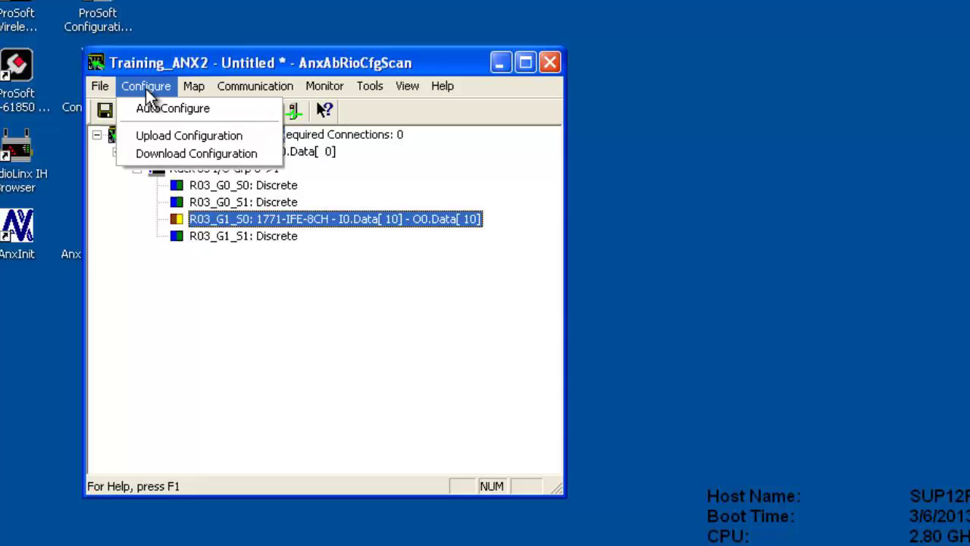
click(172, 153)
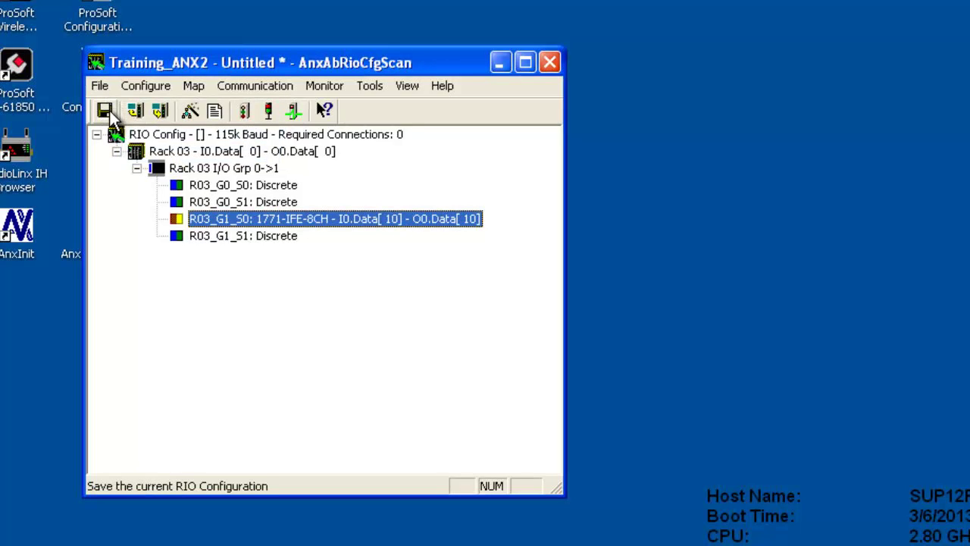
click(108, 110)
click(307, 260)
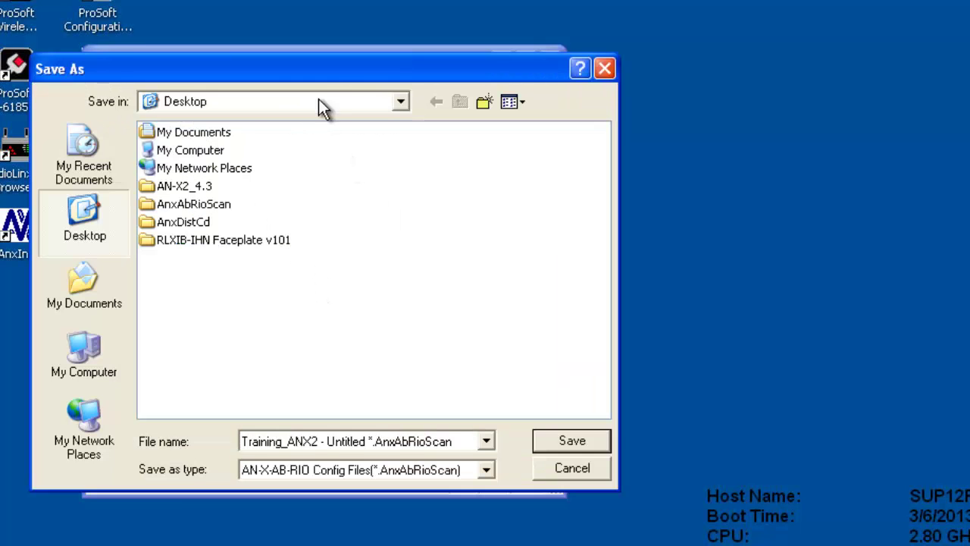
drag(314, 70, 417, 101)
click(483, 472)
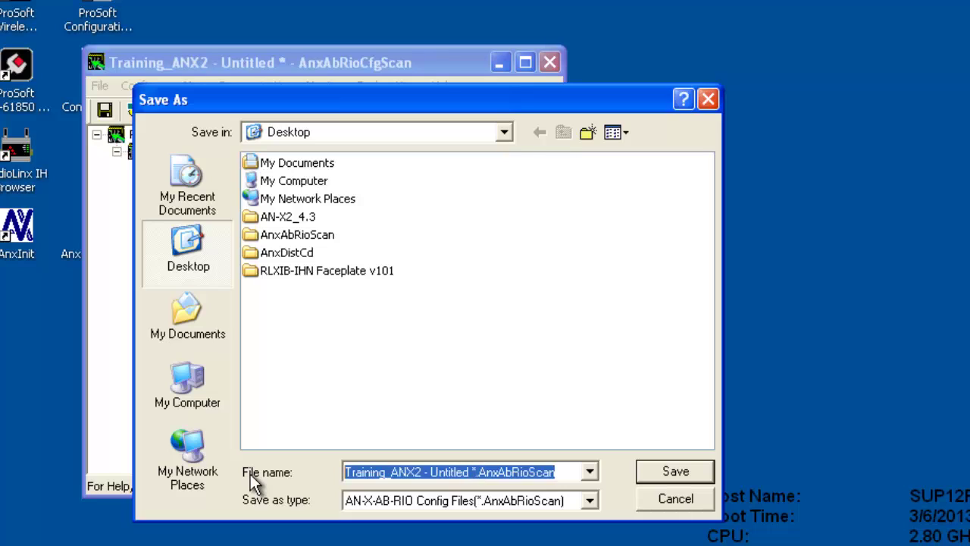
text(ANX)
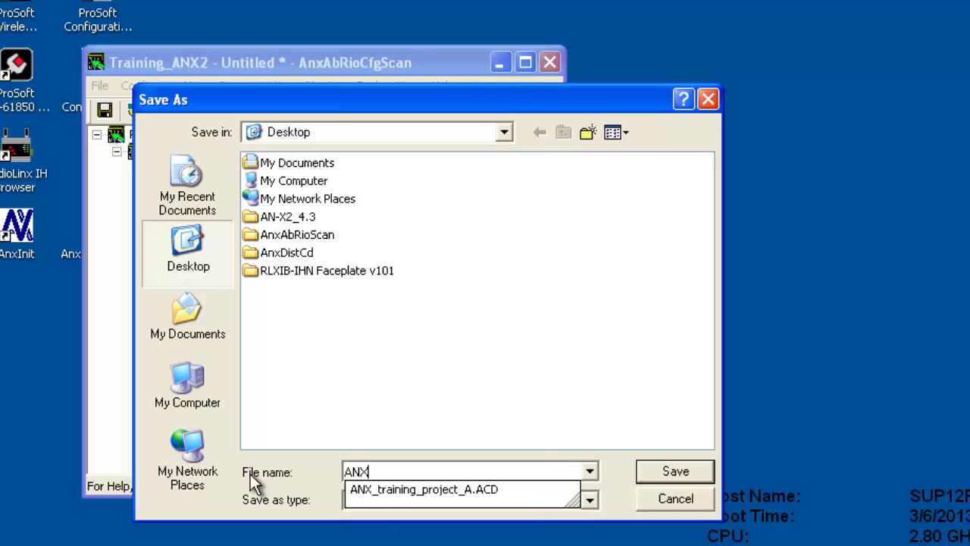
text( training)
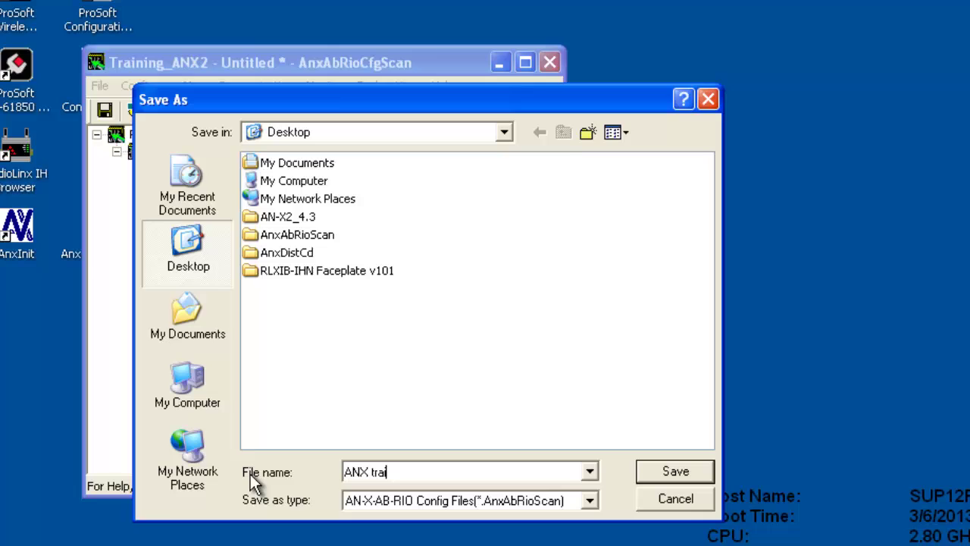
key(Return)
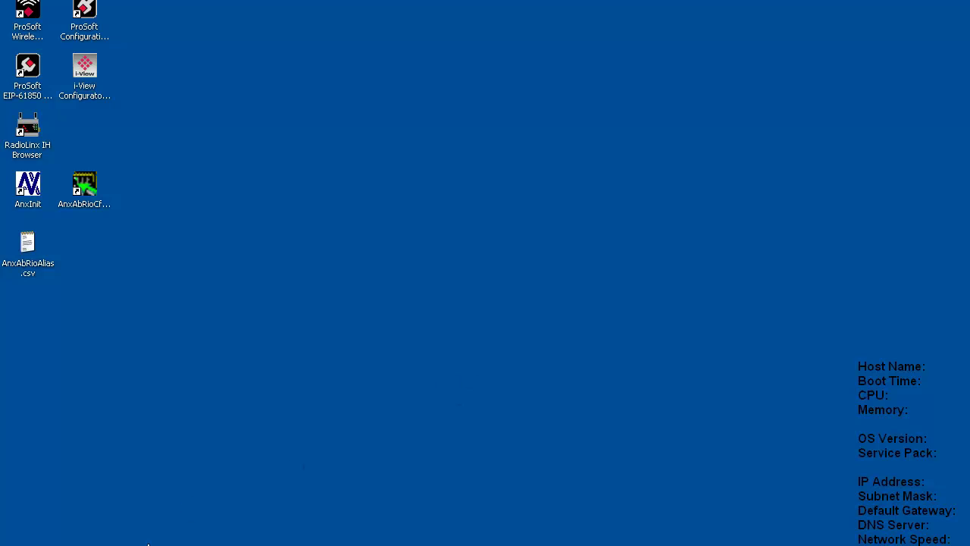
Launch RSLogix 5000 from the Start menu
key(super)
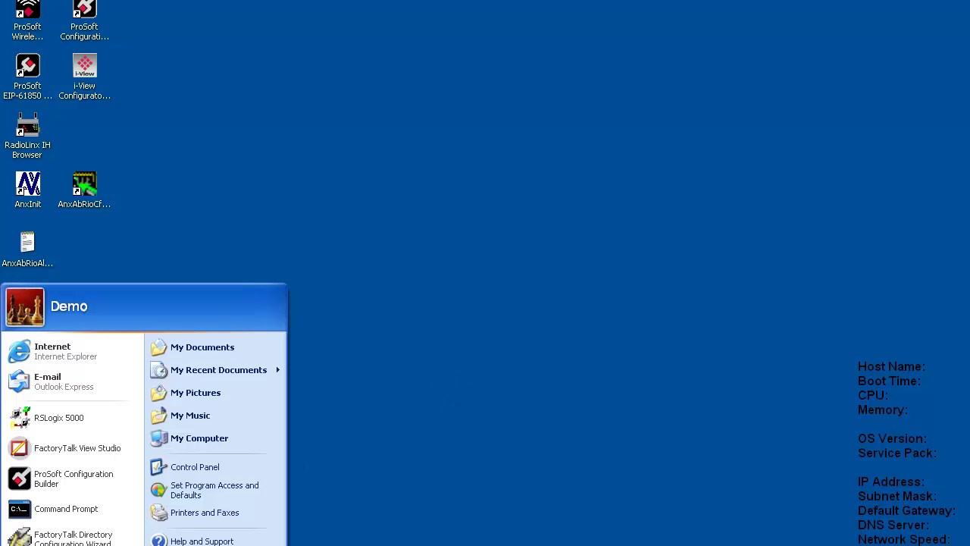
click(75, 424)
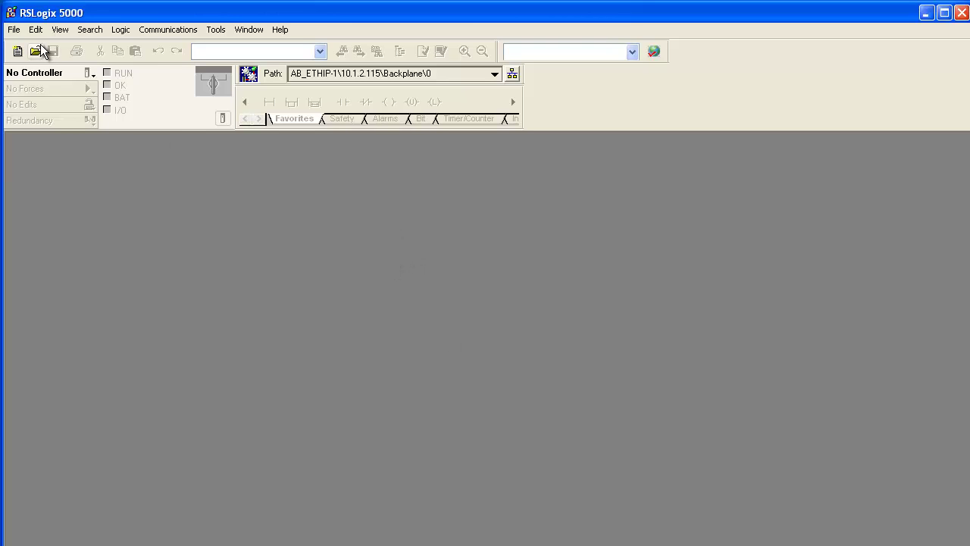
Create project ANX_training_project for a 1756-L63, revision 20, 1756-A4 chassis, slot 0
click(13, 29)
click(28, 48)
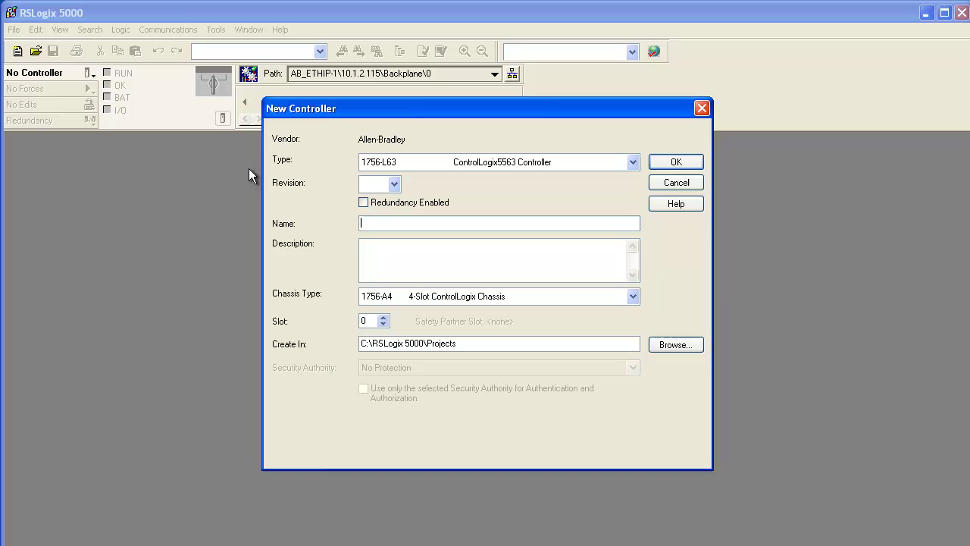
drag(433, 108, 392, 177)
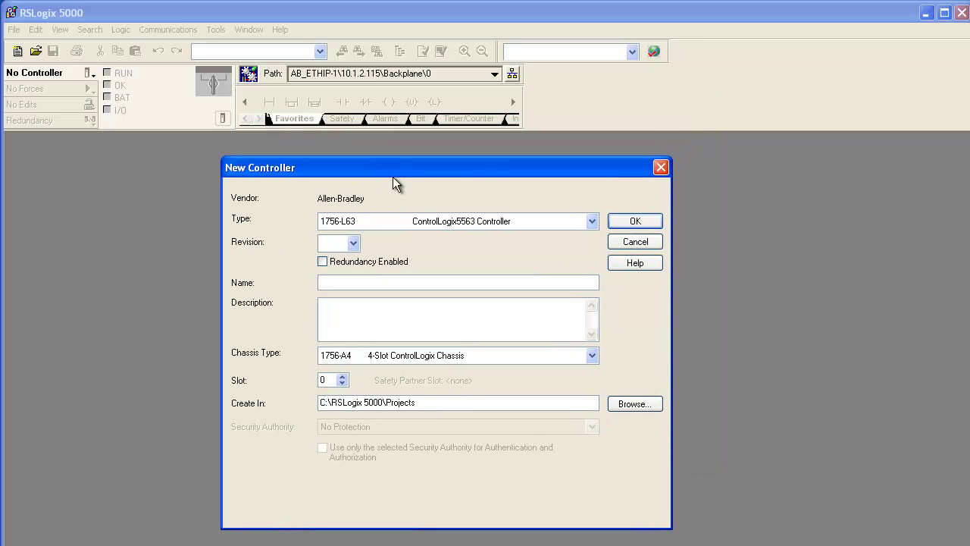
click(354, 243)
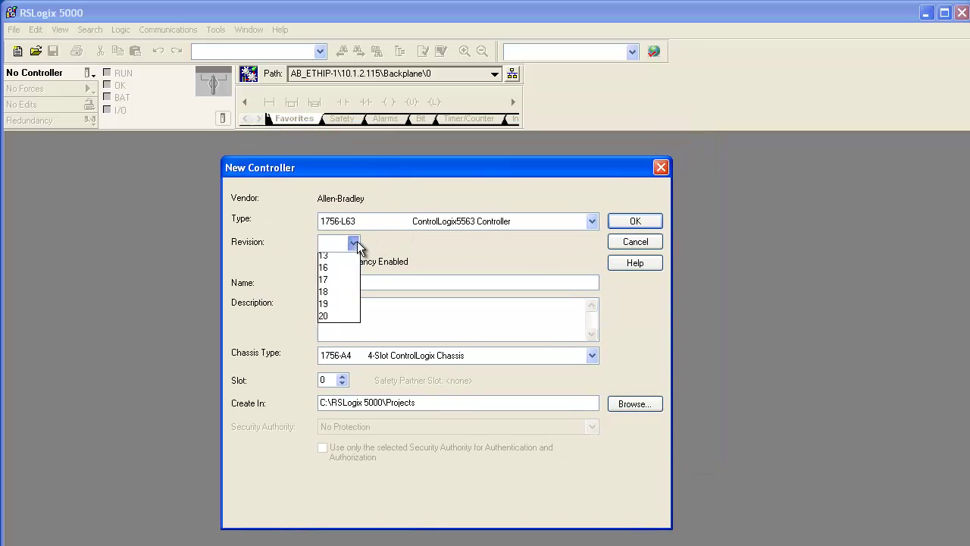
click(341, 320)
click(328, 283)
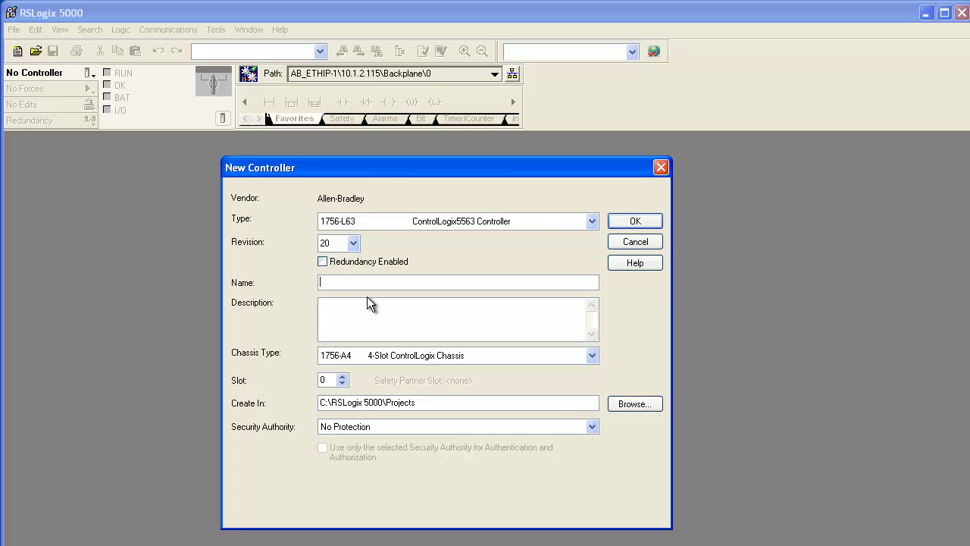
text(ANX_training_project)
click(638, 222)
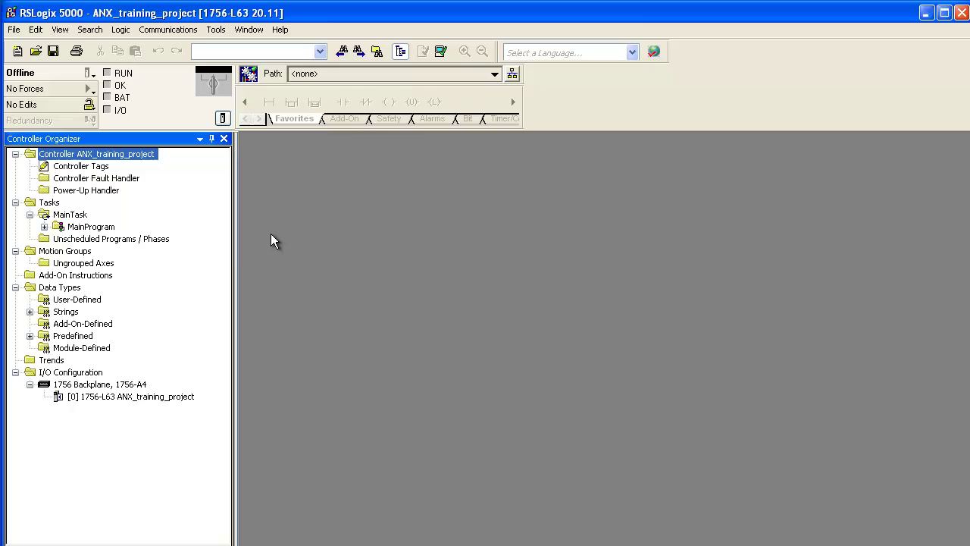
Add a 1756-EN2T Ethernet bridge from the Communication modules to the 1756 backplane
click(115, 385)
right_click(115, 387)
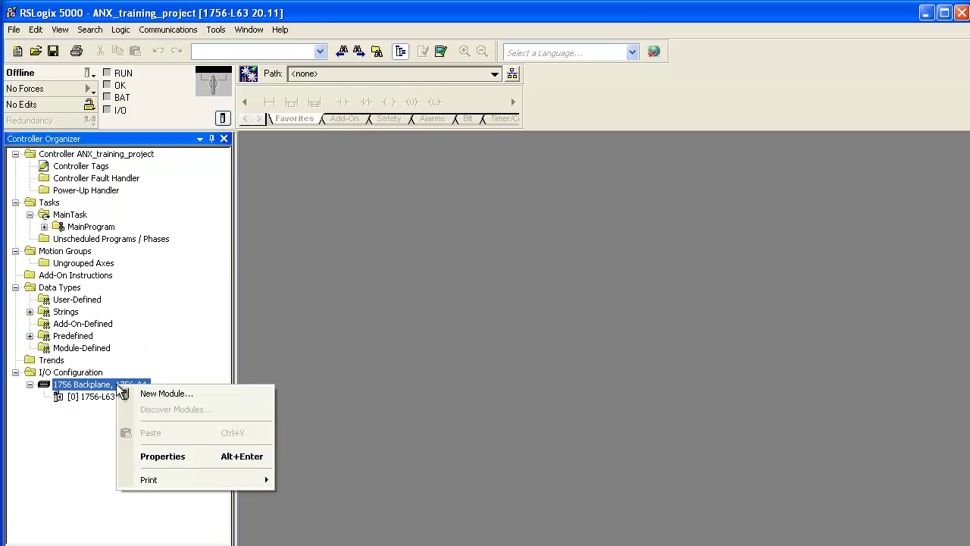
click(160, 394)
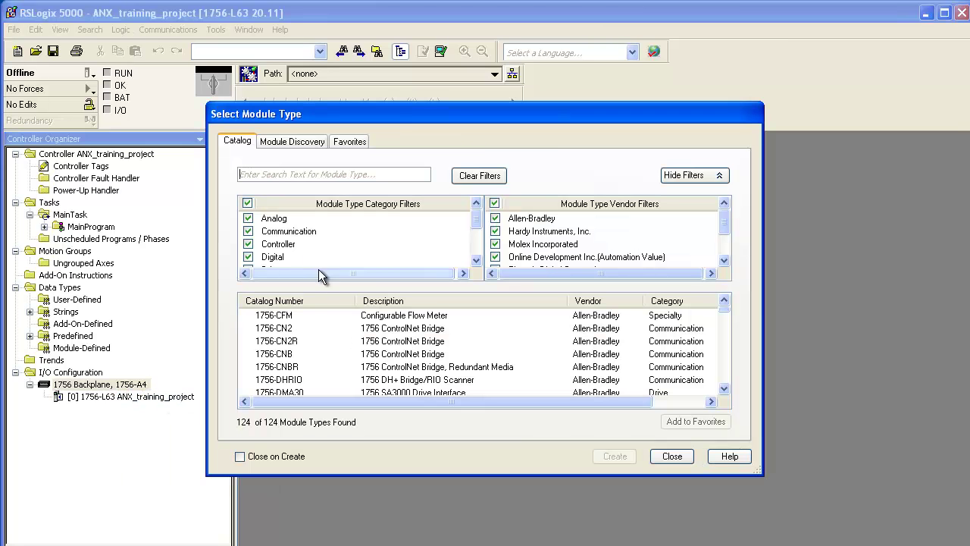
click(247, 203)
click(249, 232)
scroll(288, 238, down, 1)
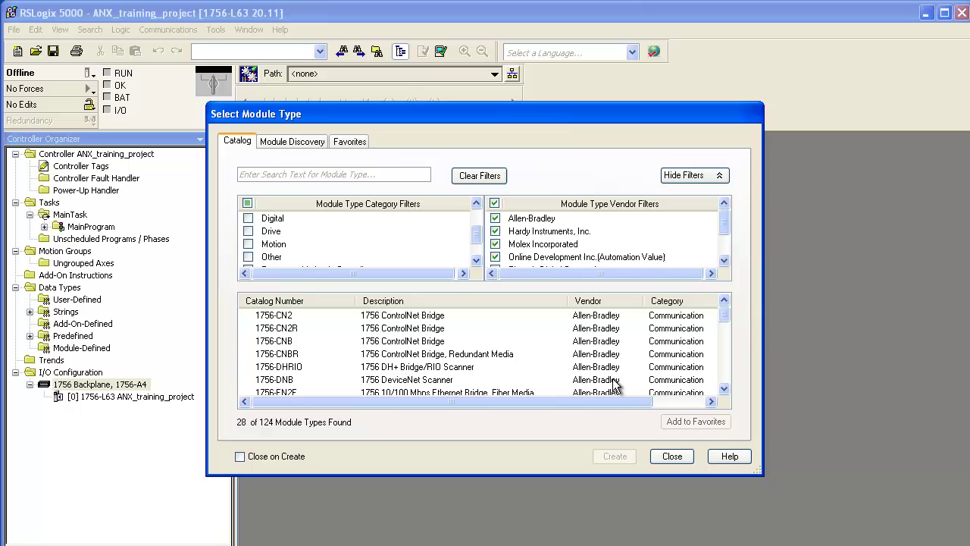
drag(725, 314, 729, 327)
scroll(729, 328, down, 1)
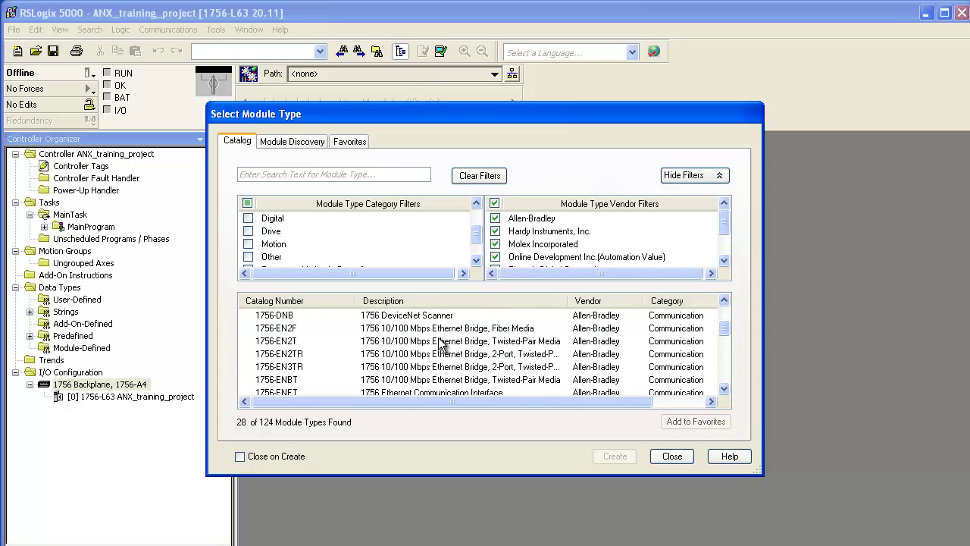
click(288, 343)
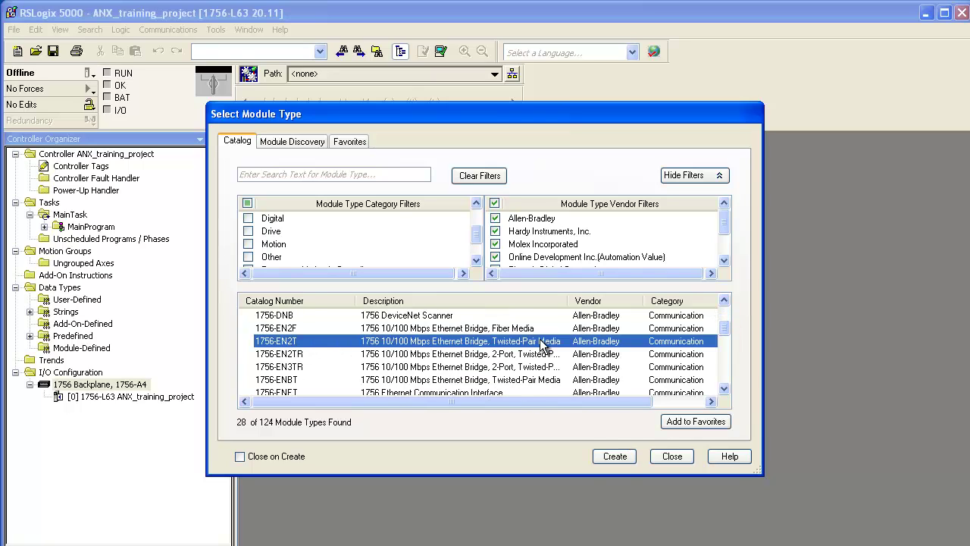
click(631, 453)
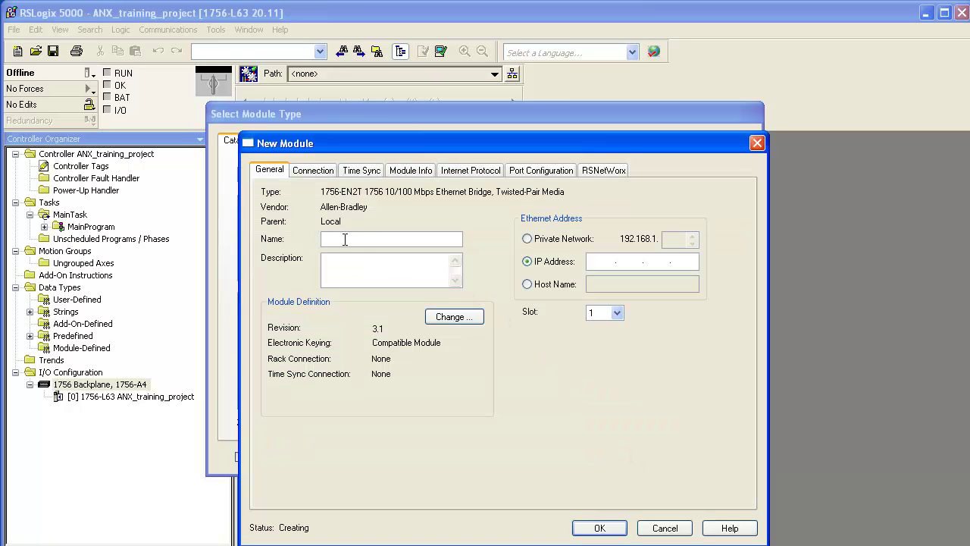
Name the module EN2T with IP address 10.1.2.115 in slot 1, then close the catalog
click(346, 238)
text(EN2)
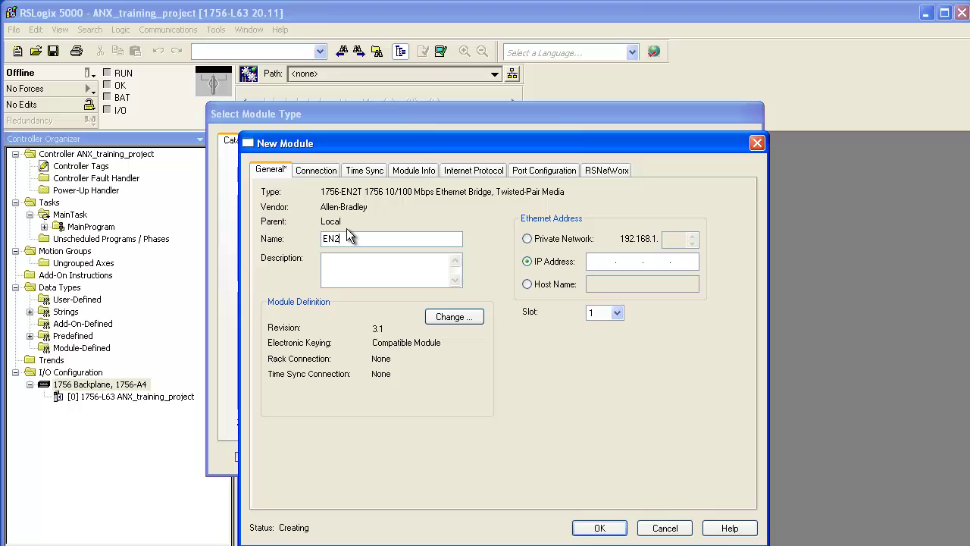
text(T)
click(607, 261)
text(10.1.2.115)
click(618, 315)
click(618, 317)
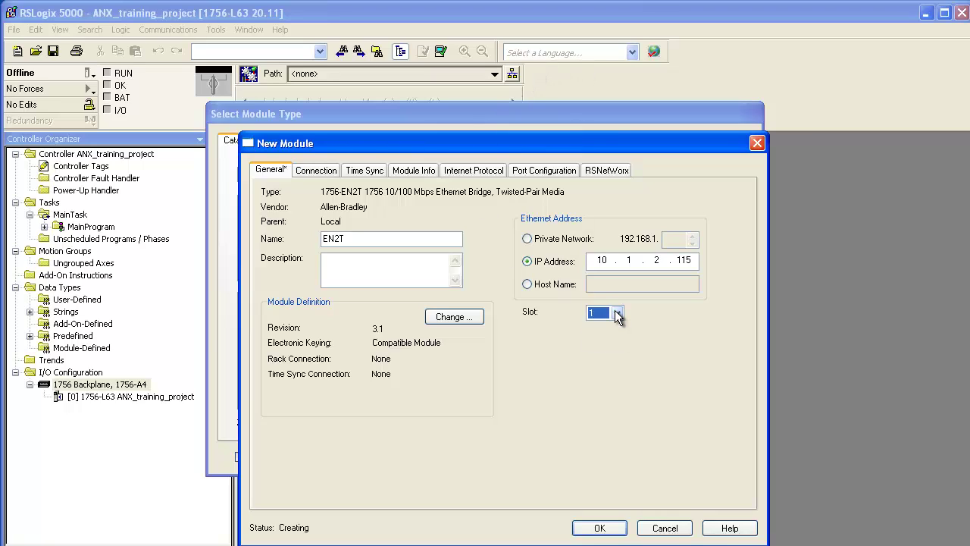
click(599, 528)
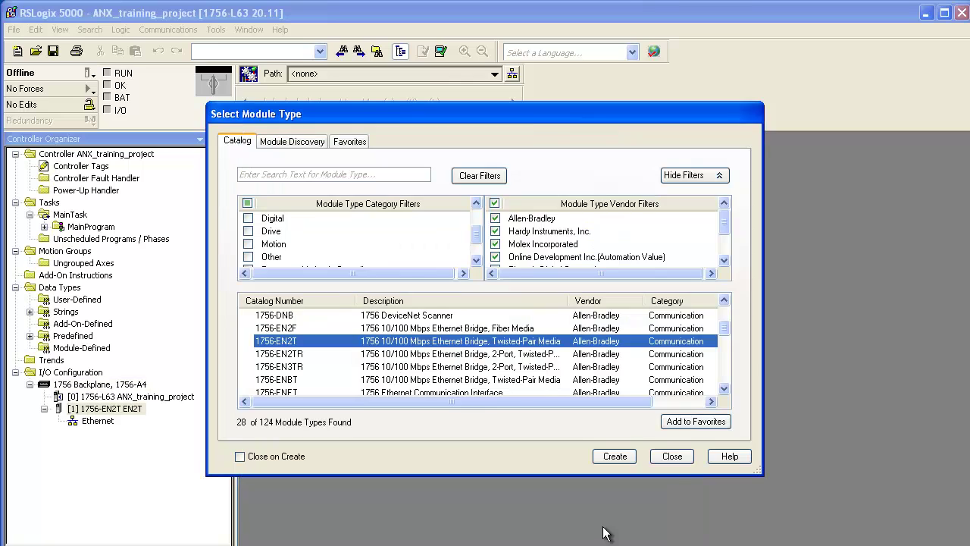
click(674, 455)
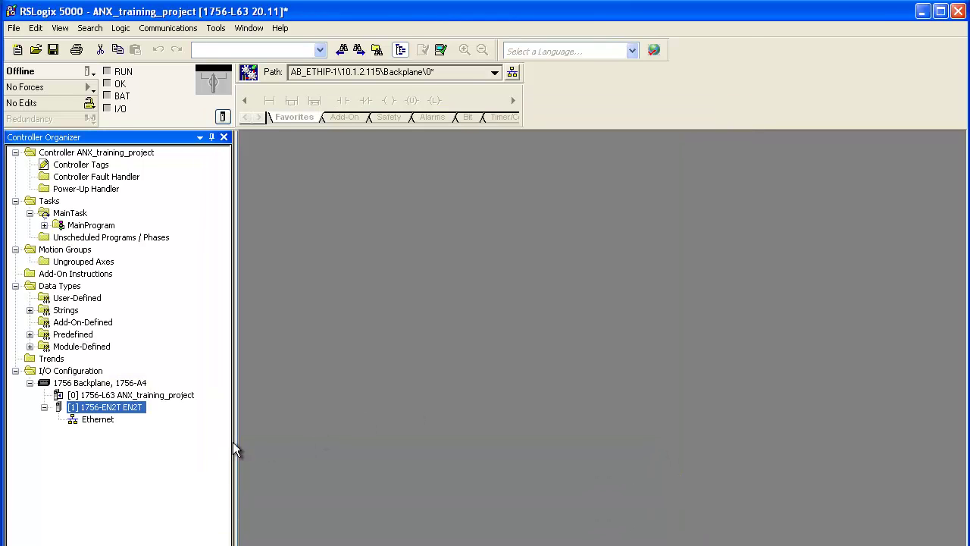
Add a 1756-ENBT bridge under the EN2T Ethernet network and name it Training_ANX2
click(95, 421)
right_click(113, 420)
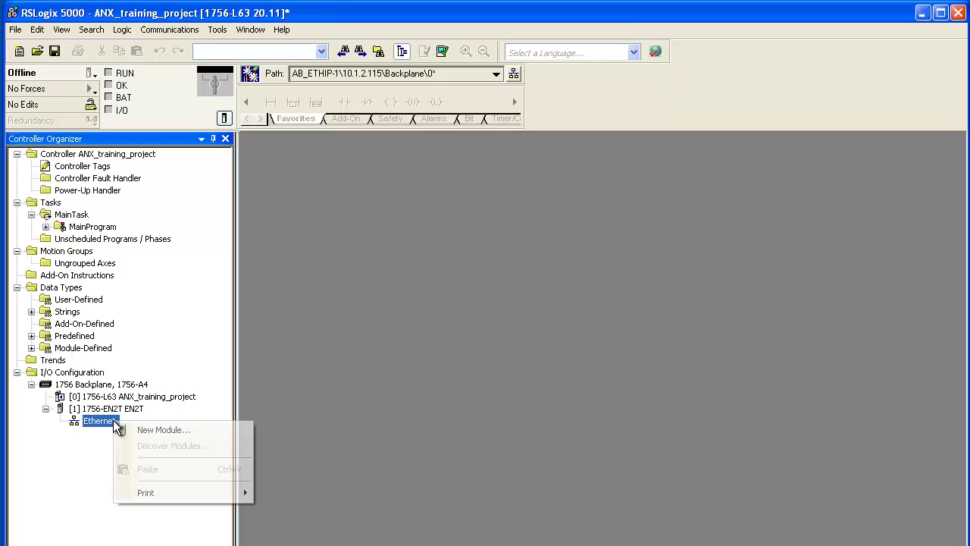
click(139, 429)
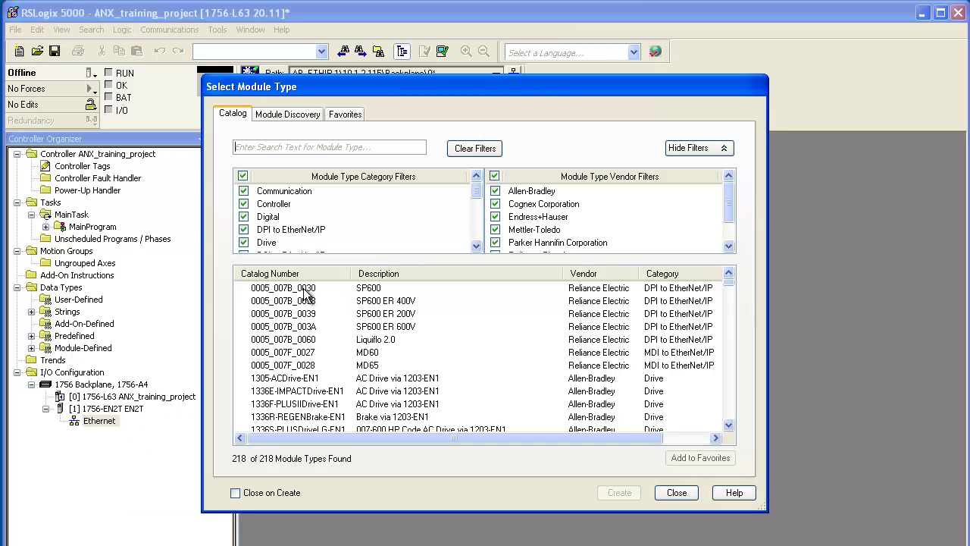
click(242, 176)
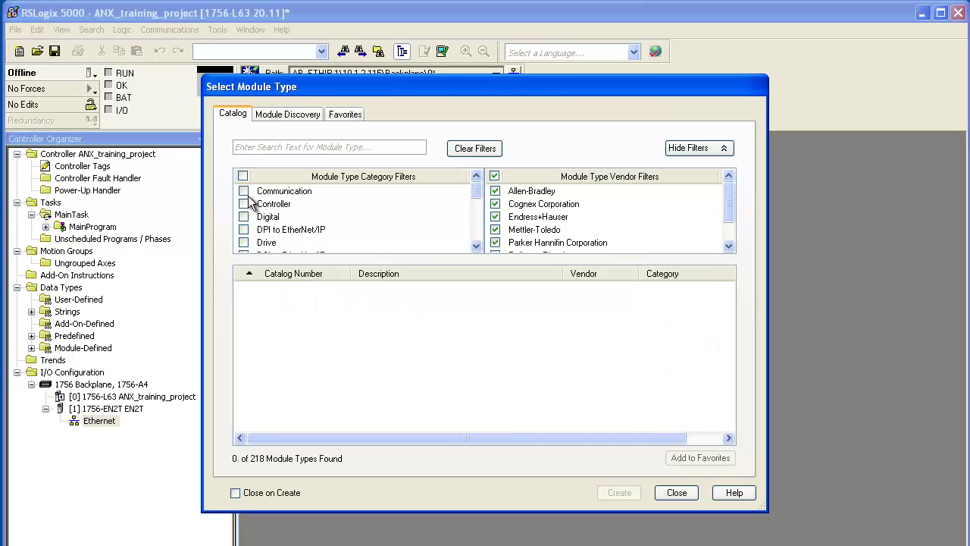
click(243, 191)
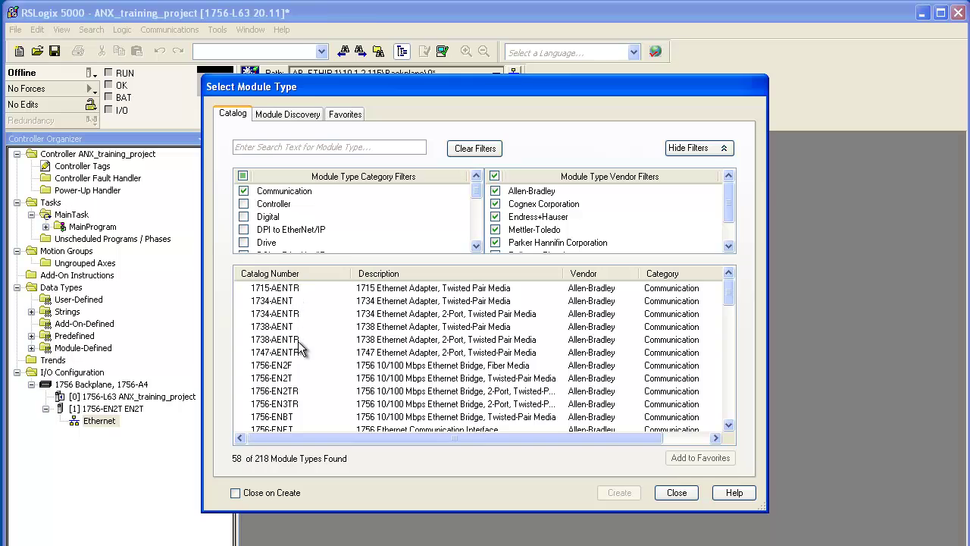
click(307, 416)
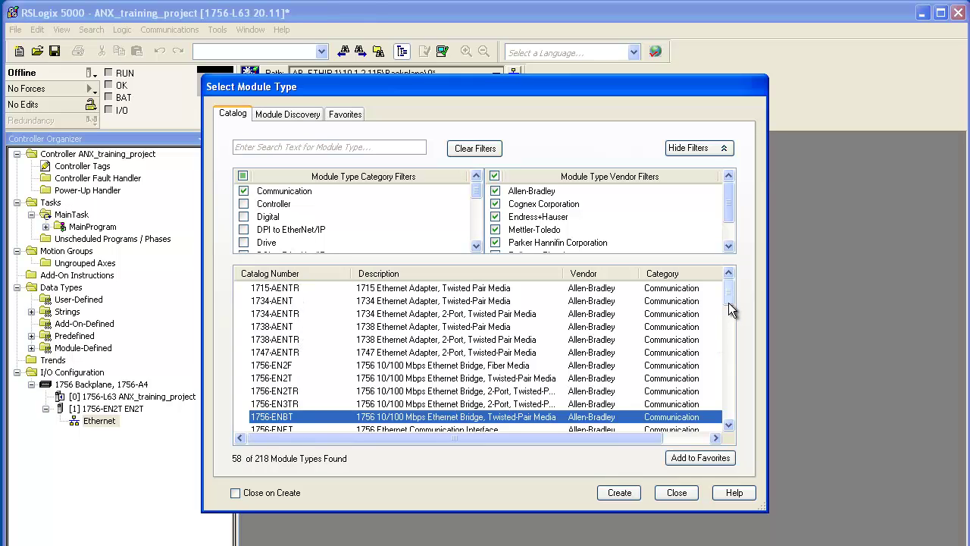
drag(728, 302, 737, 313)
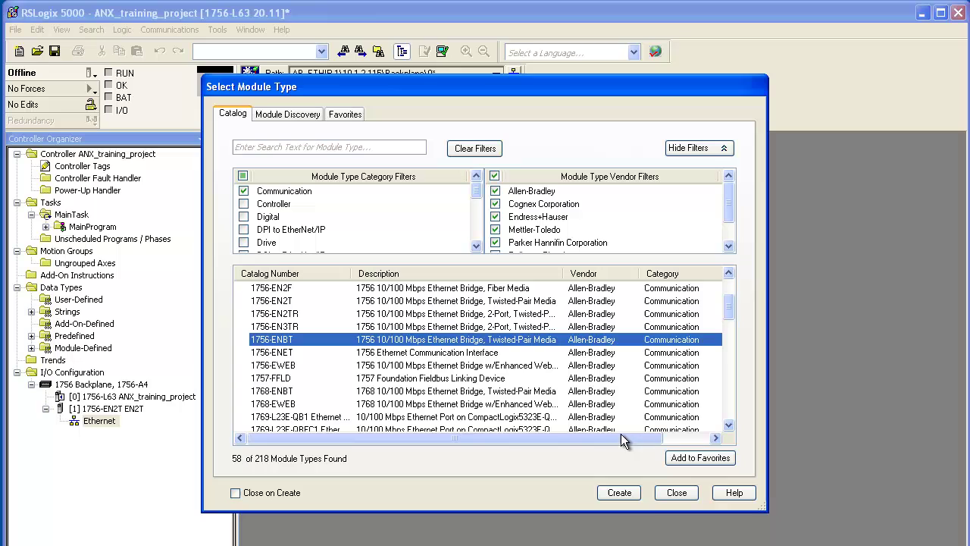
click(629, 493)
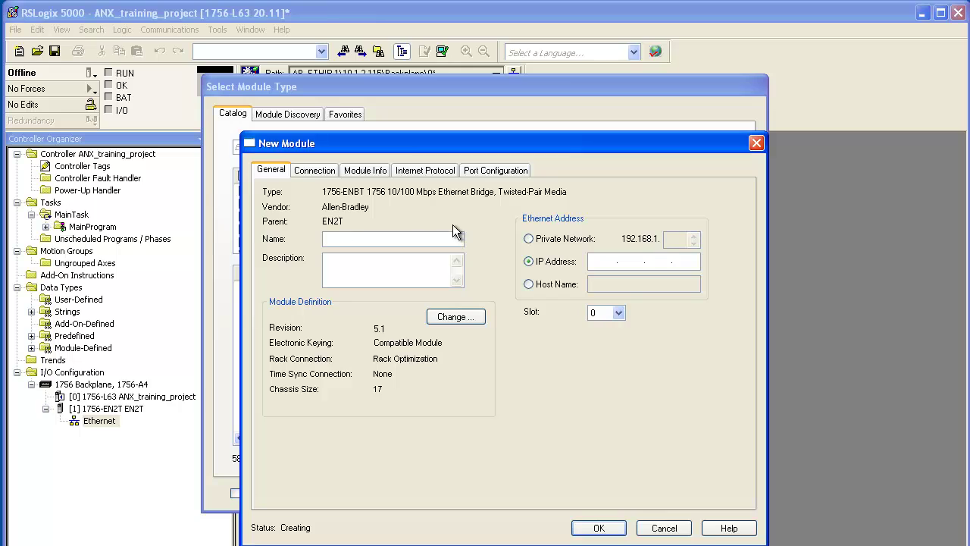
text(Train)
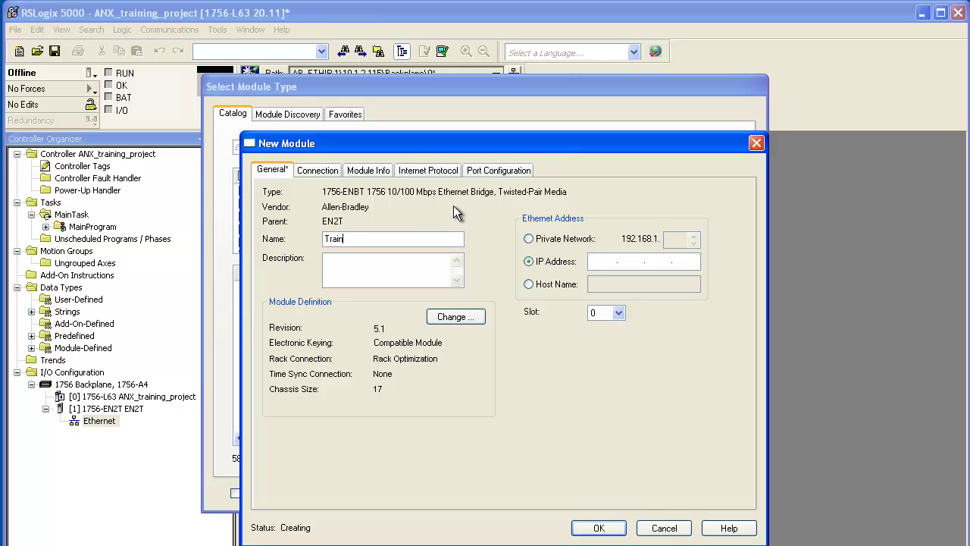
text(ing_)
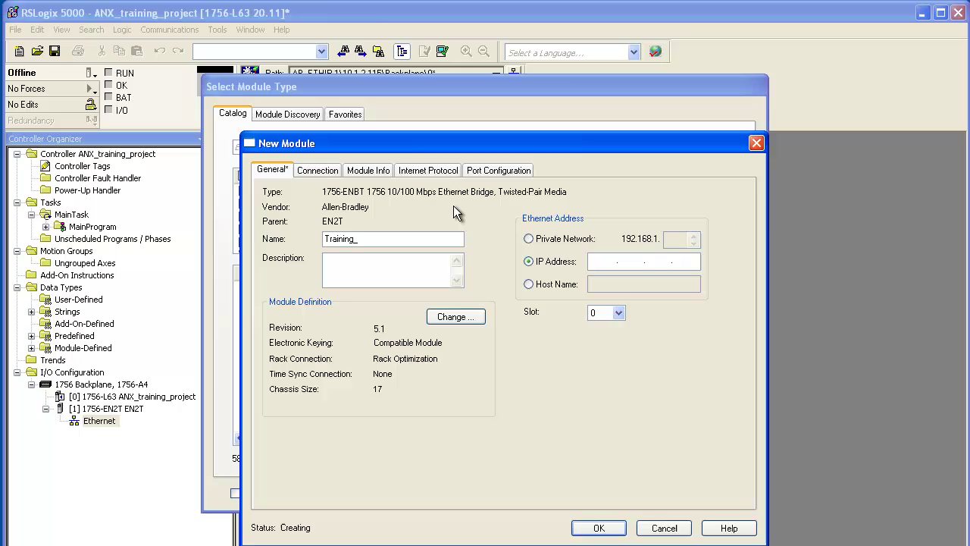
text(ANX2)
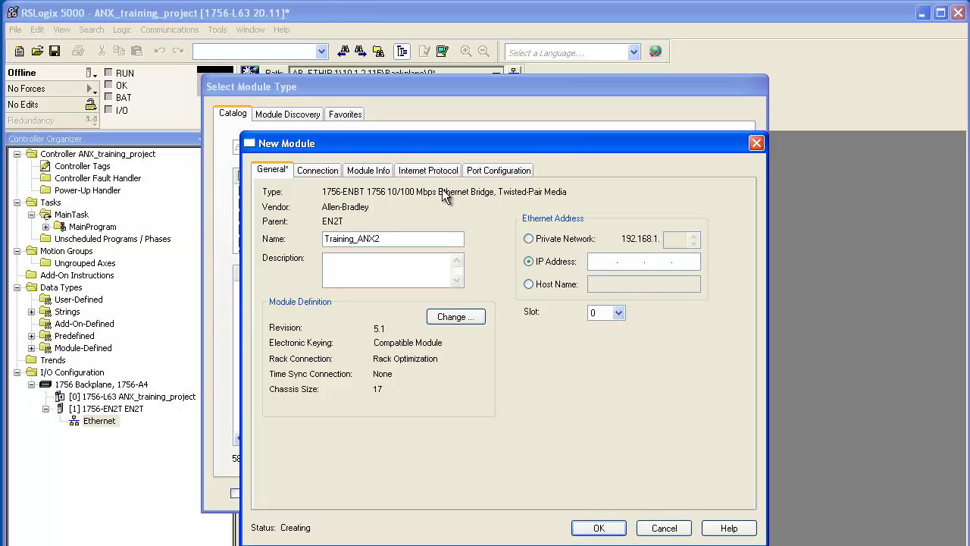
Set the module definition to Disable Keying and Rack Connection None, confirming the change
click(452, 318)
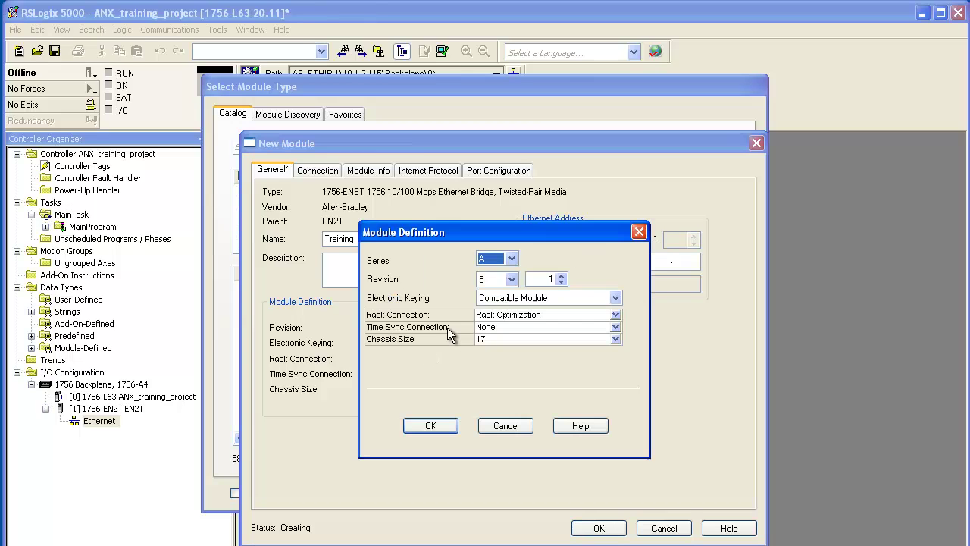
click(616, 298)
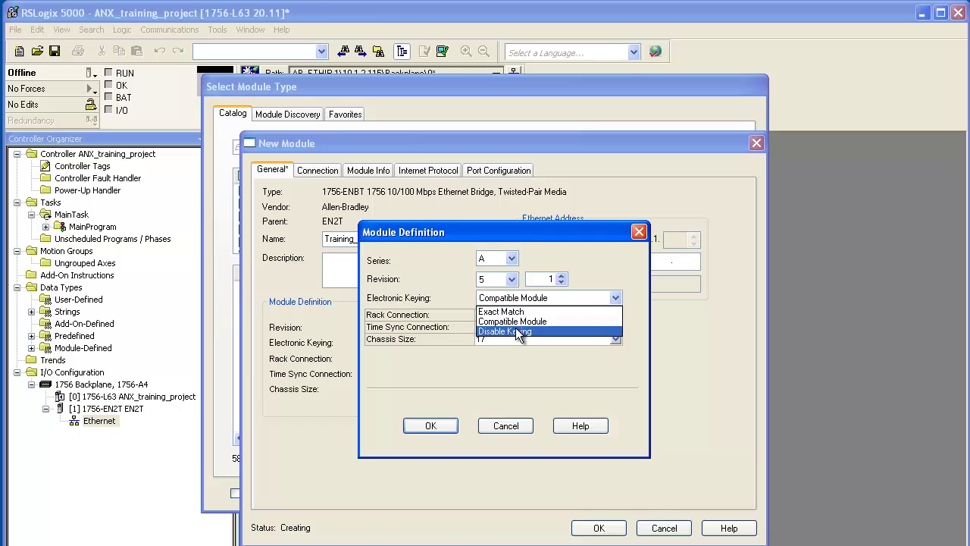
click(515, 331)
click(615, 317)
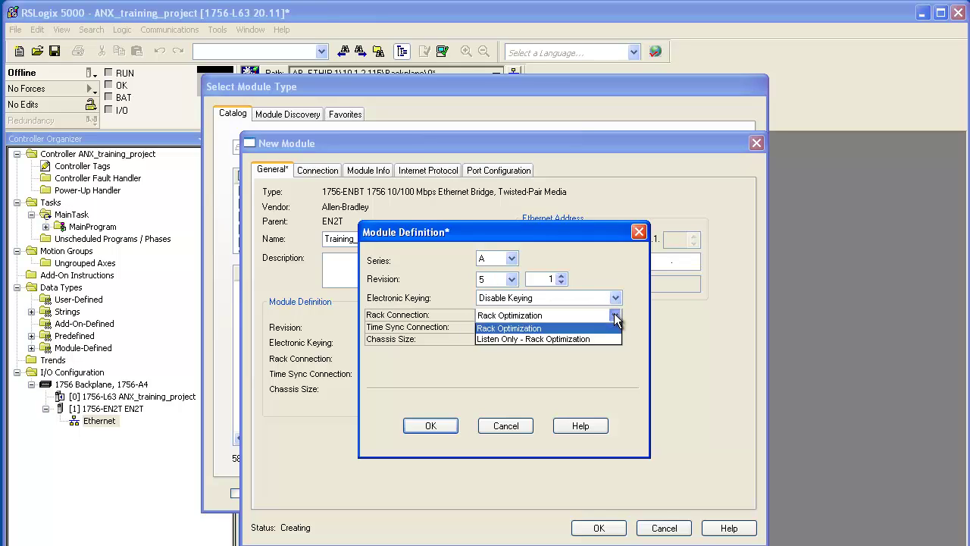
click(491, 331)
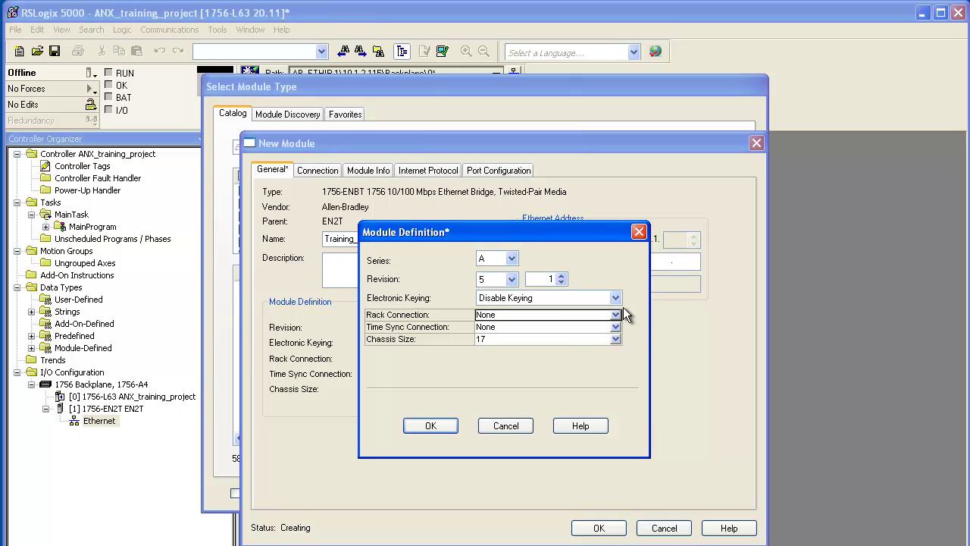
click(431, 423)
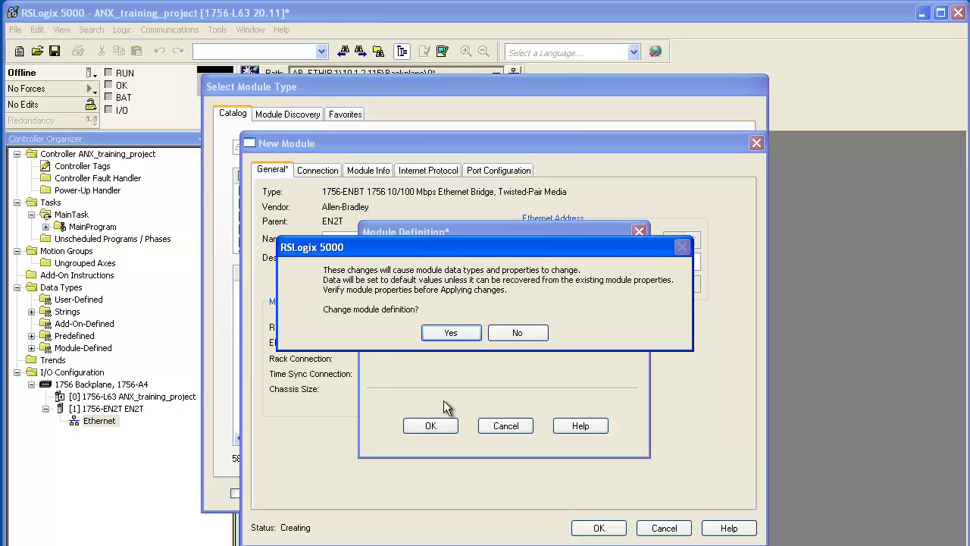
click(460, 334)
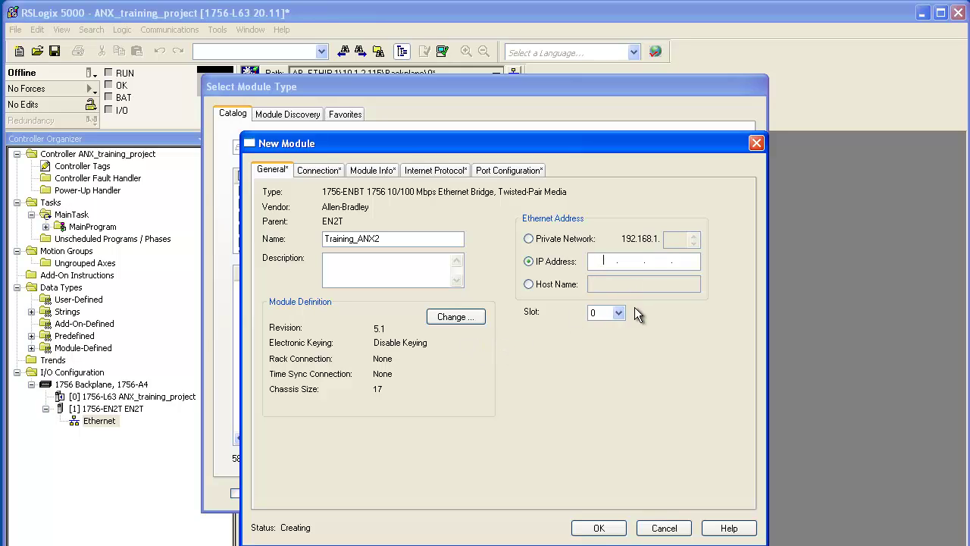
Give Training_ANX2 IP address 10.1.2.129 and slot 16, then close the module catalogue
text(10 . 1 . 2 . 129)
click(619, 312)
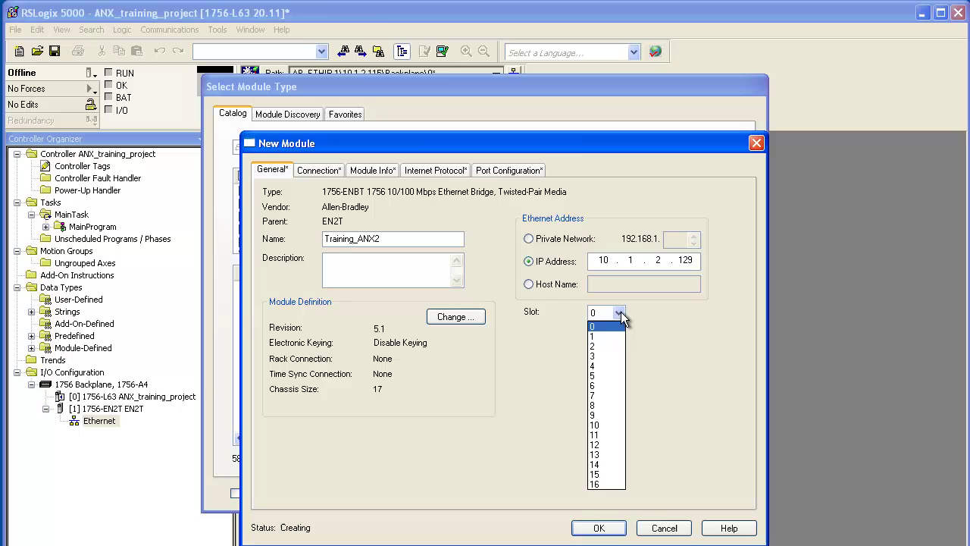
click(599, 483)
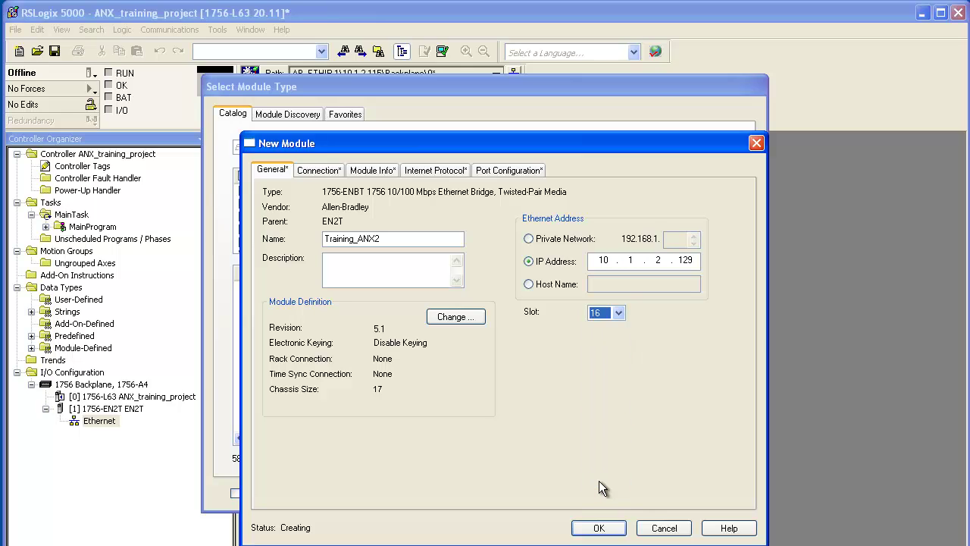
click(597, 525)
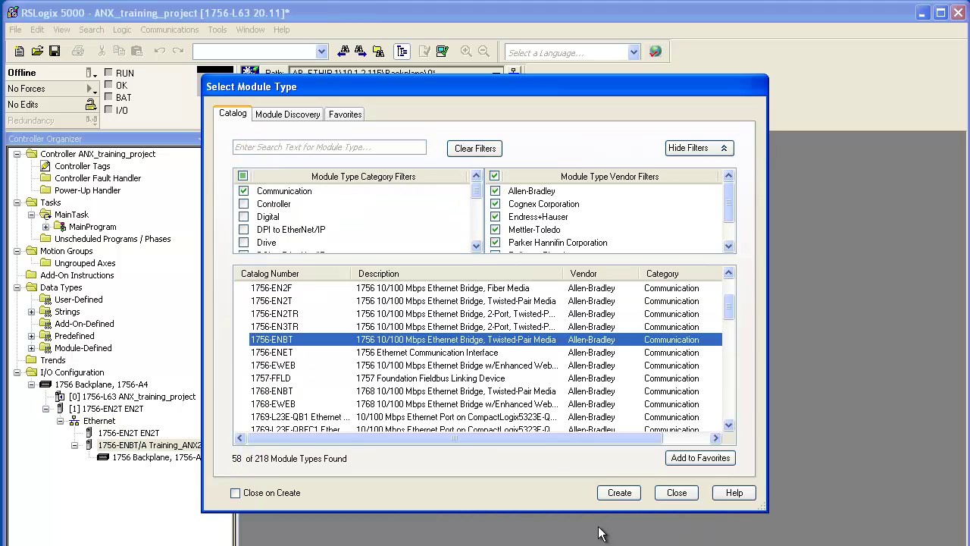
click(677, 494)
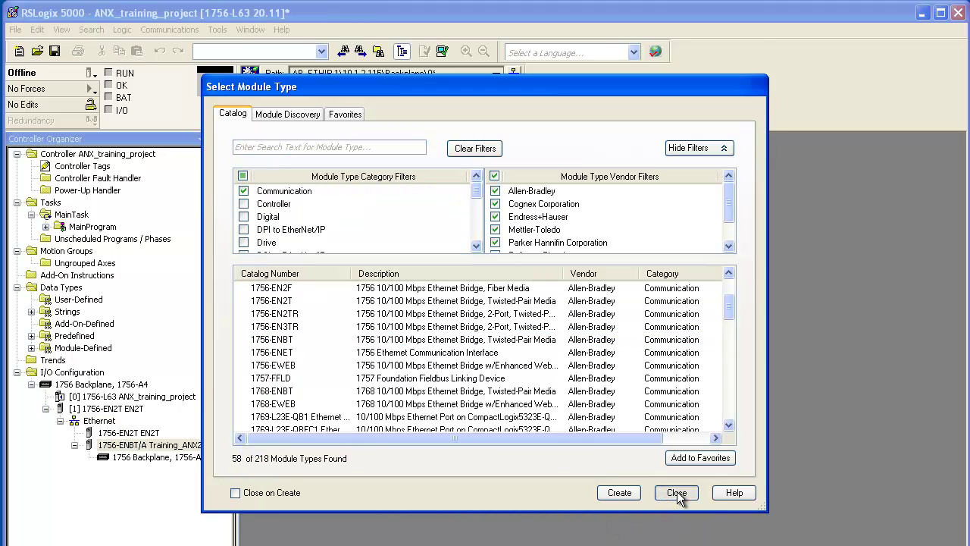
Choose the generic 1756-MODULE from the Other category for the 1756-A17 backplane
right_click(190, 458)
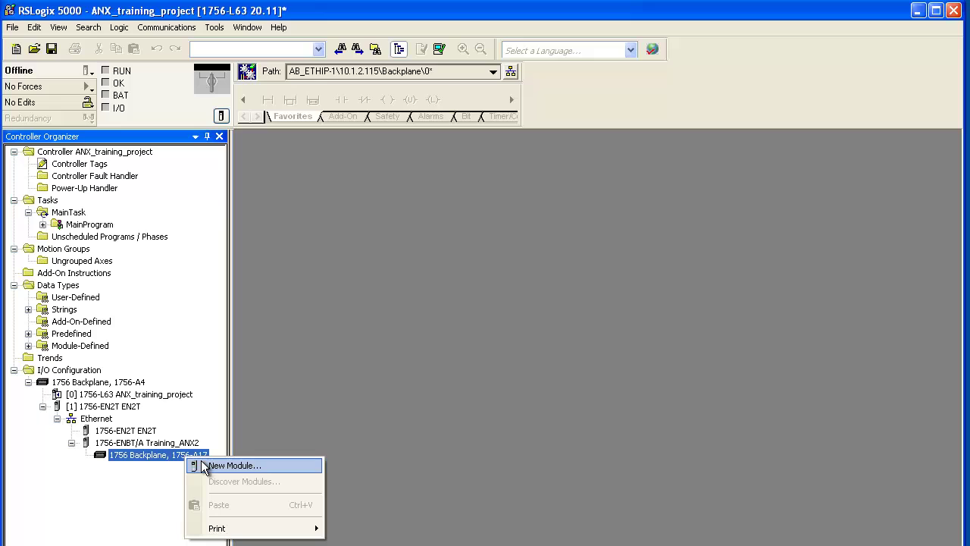
click(209, 464)
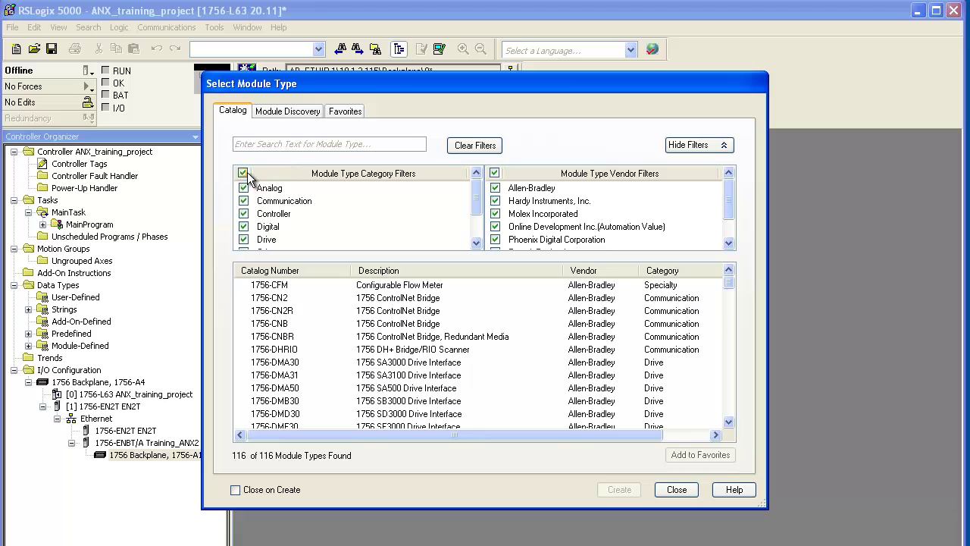
click(243, 173)
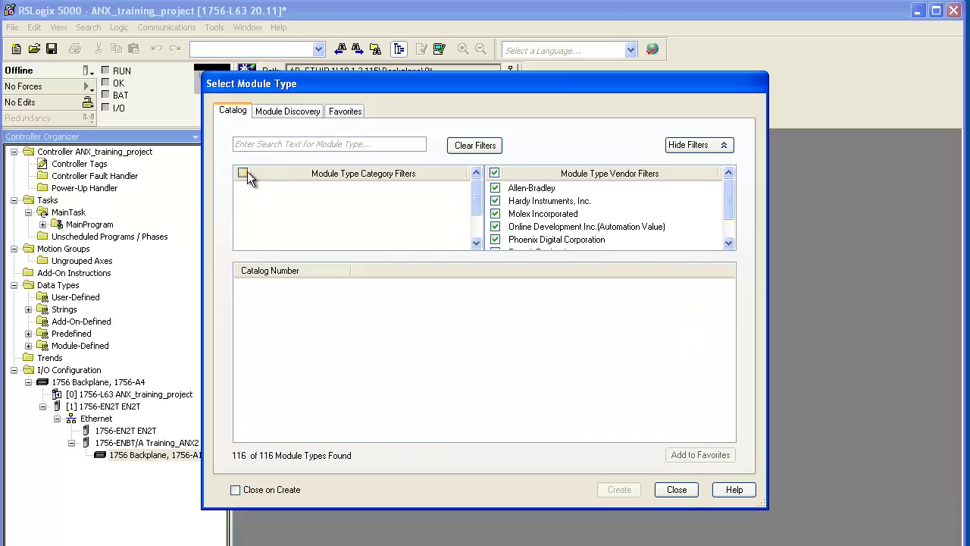
click(476, 223)
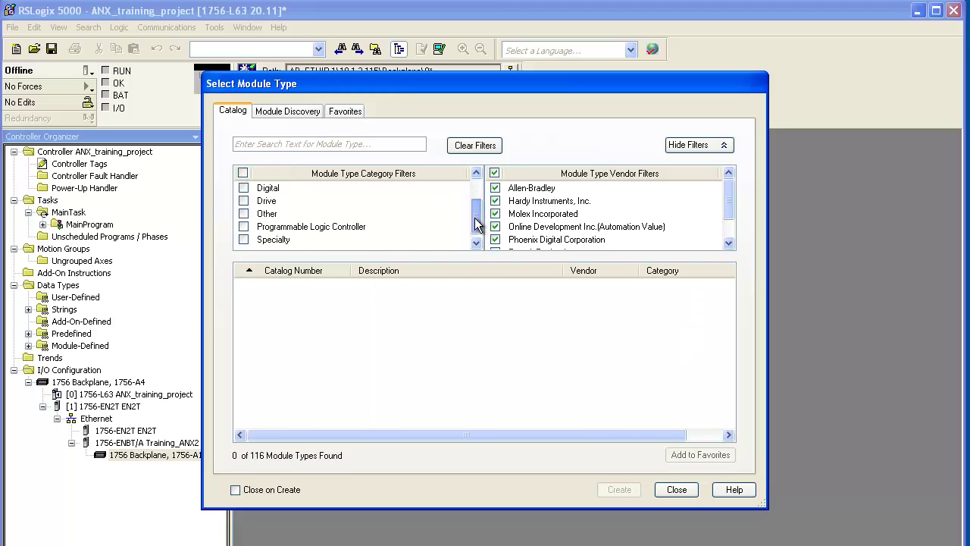
click(243, 214)
click(292, 285)
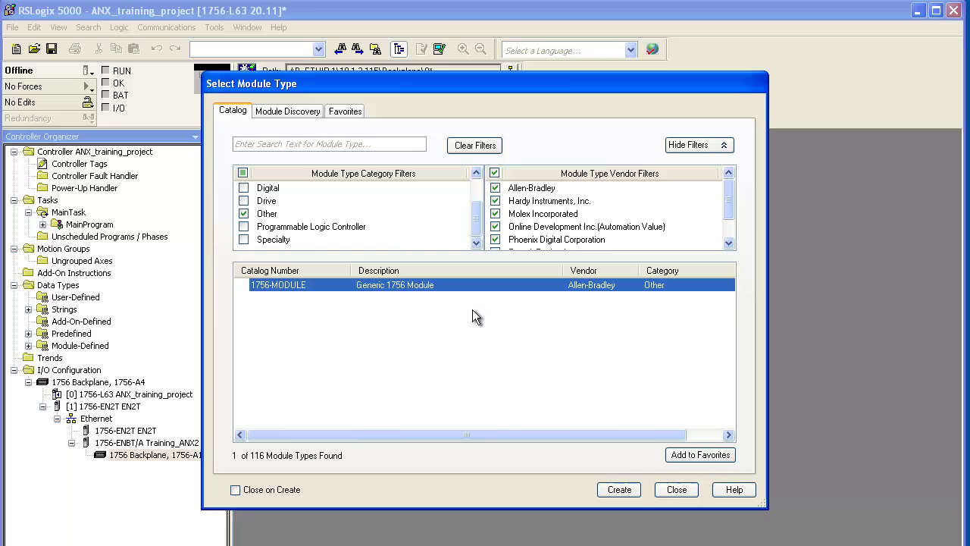
click(620, 490)
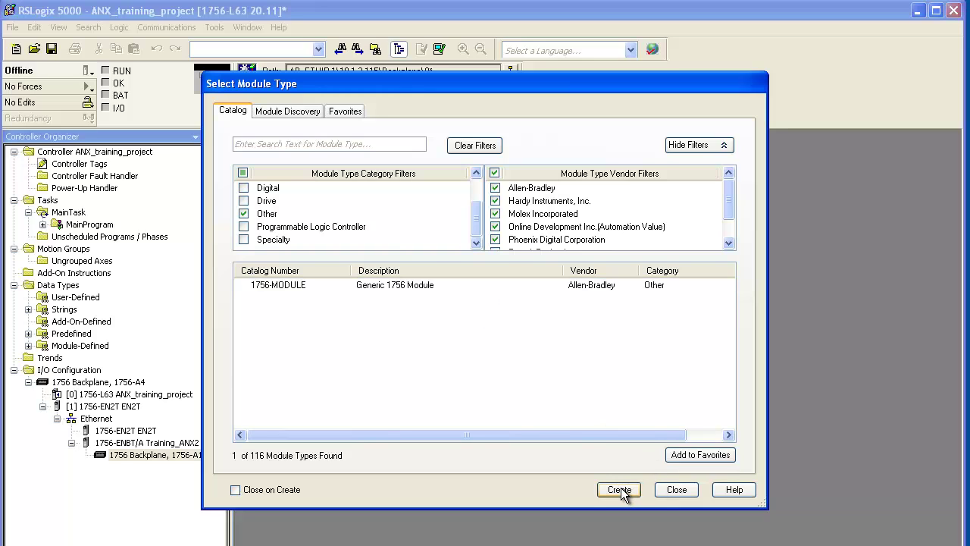
drag(346, 149, 372, 212)
Name the module Training_ANX_0 with description Data, Data - INT comm format, and slot 0
click(351, 291)
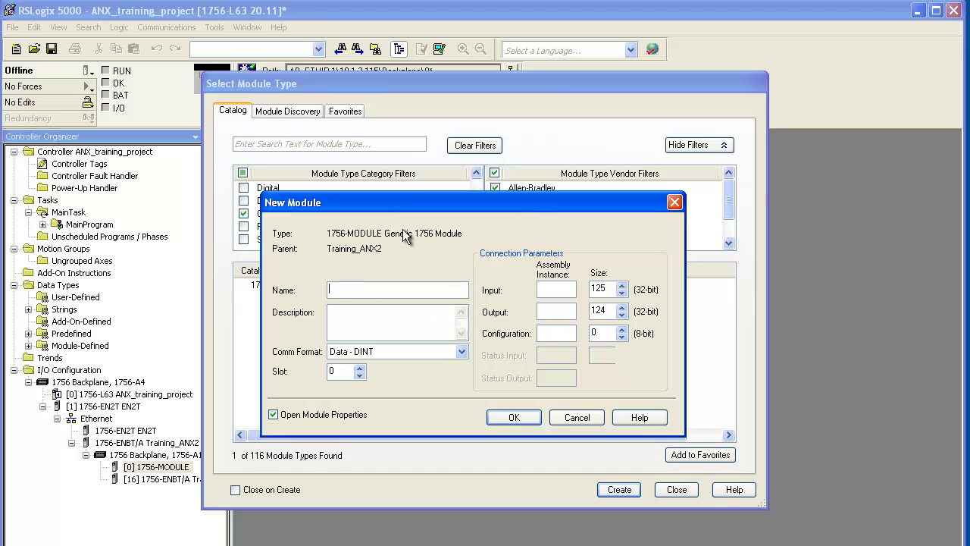
text(Training_ANX_0)
click(361, 316)
text(Data)
click(461, 351)
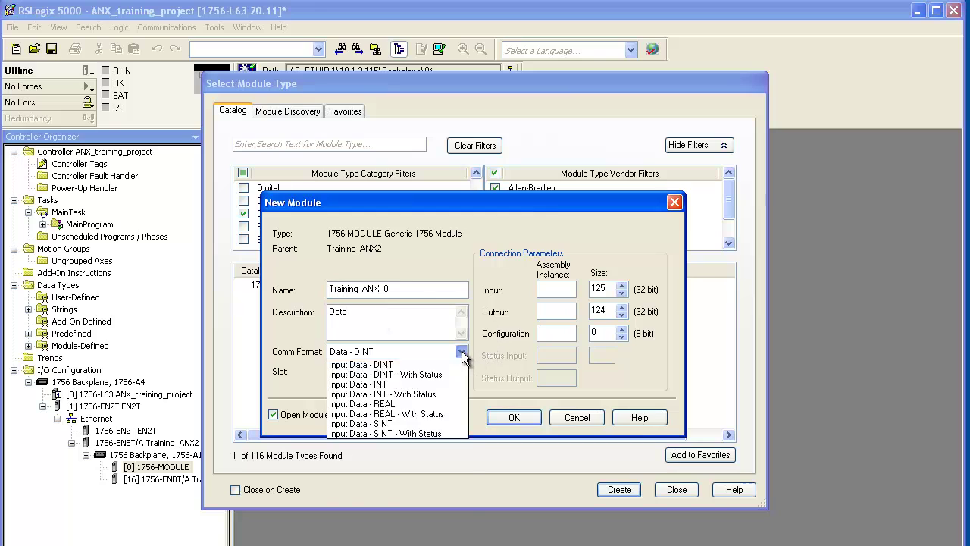
click(424, 395)
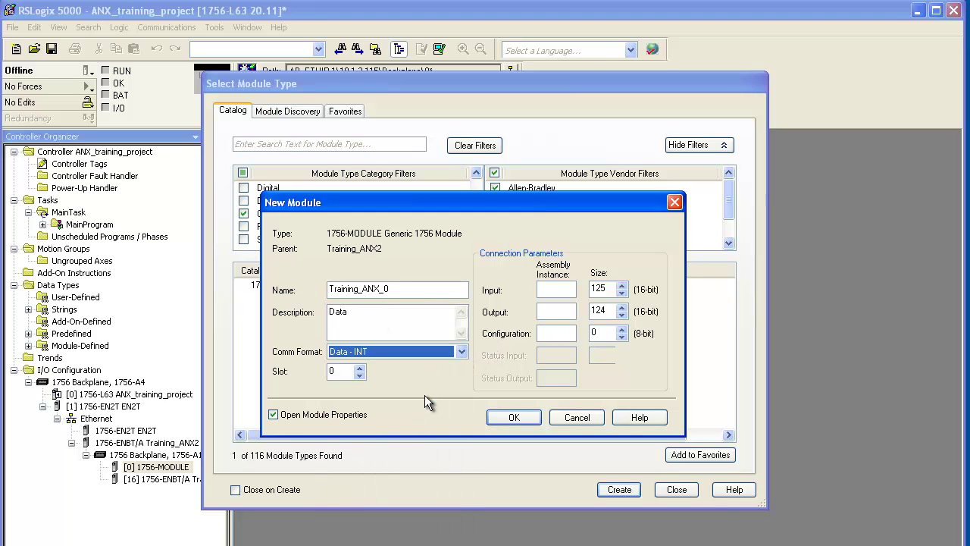
click(338, 371)
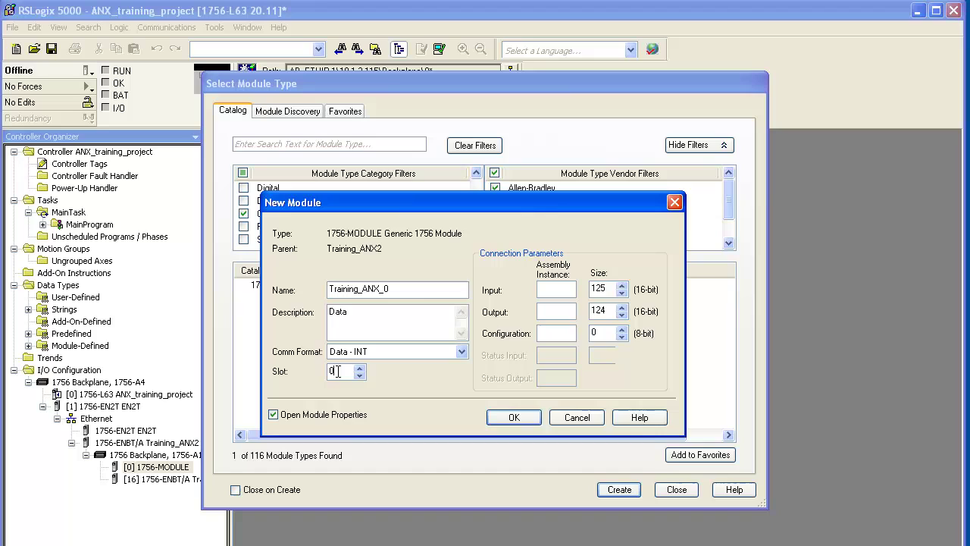
Set input instance 1 size 250, output size 248, configuration instance 4, and create the module
click(558, 288)
text(1)
key(Tab)
text(25)
text(0)
text(2)
key(Tab)
text(248)
key(Tab)
text(4)
click(521, 417)
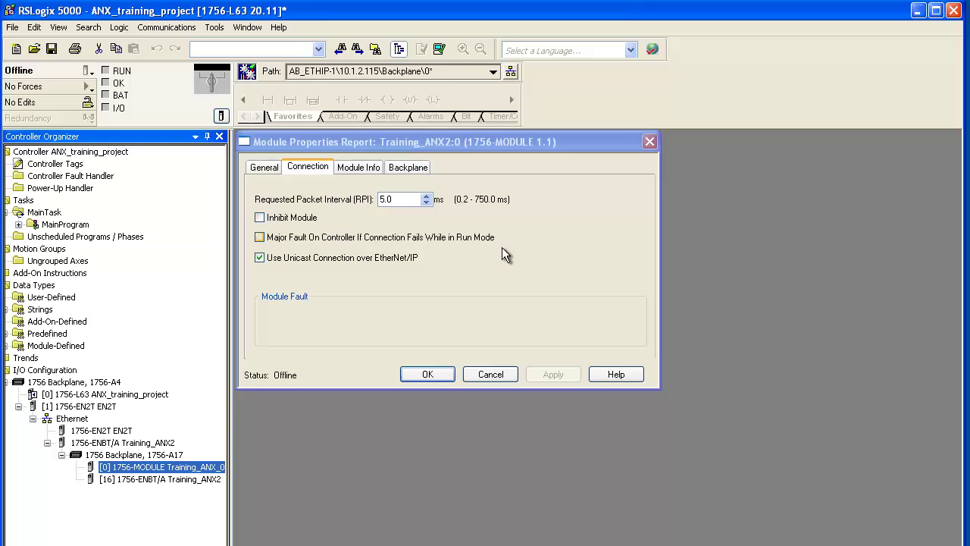
Move the Module Properties Report window to check the 5.0 ms RPI, leaving settings unchanged
drag(427, 145, 427, 200)
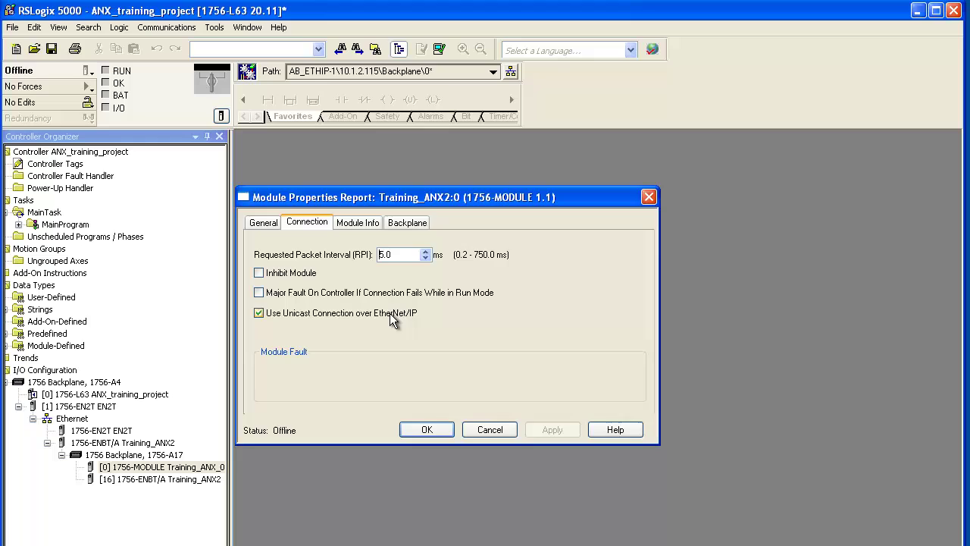
Close Training_ANX_0's properties and pick the generic 1756-MODULE from the Other category for the 1756-A17 backplane
click(426, 429)
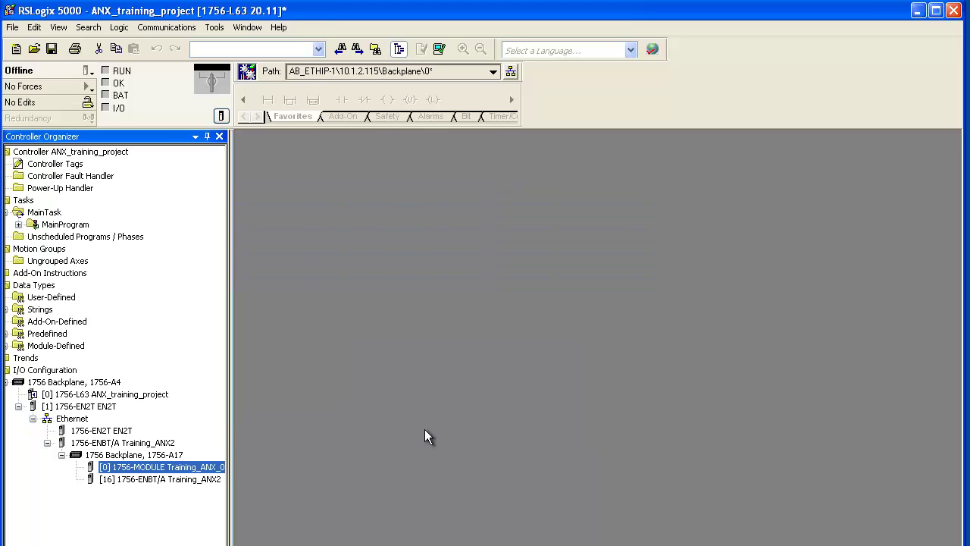
right_click(156, 456)
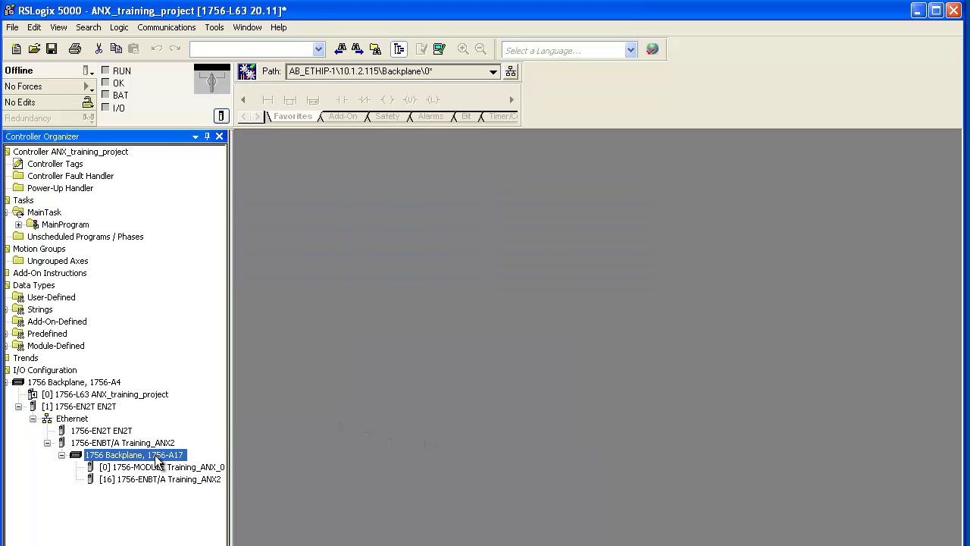
click(191, 467)
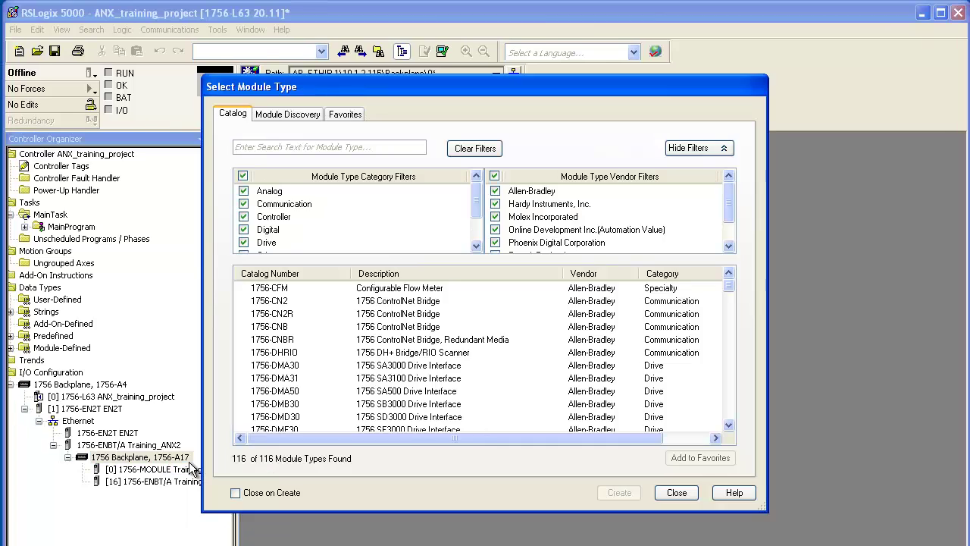
click(243, 176)
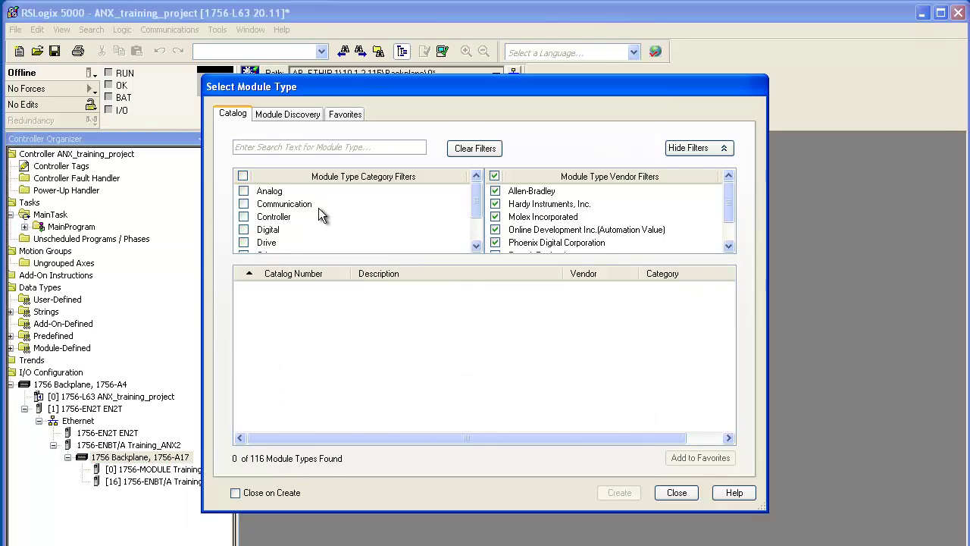
drag(476, 198, 476, 221)
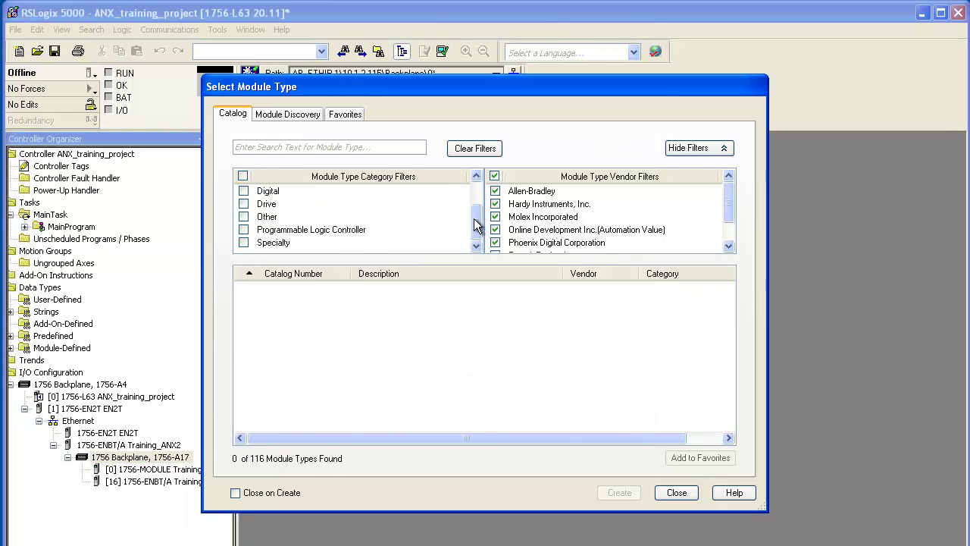
click(243, 217)
click(285, 290)
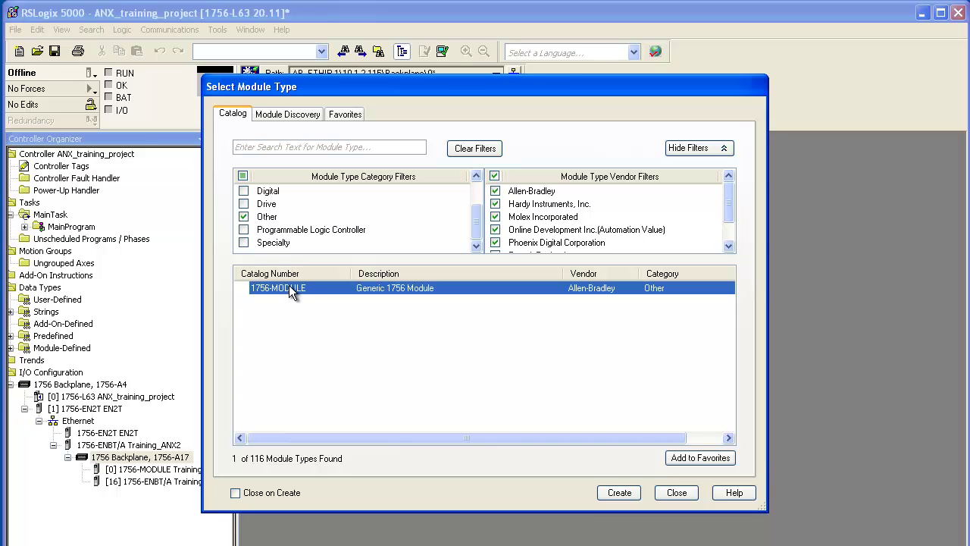
Create the second module, naming it Training_ANX_15 with description Diag and Data - INT format
click(619, 493)
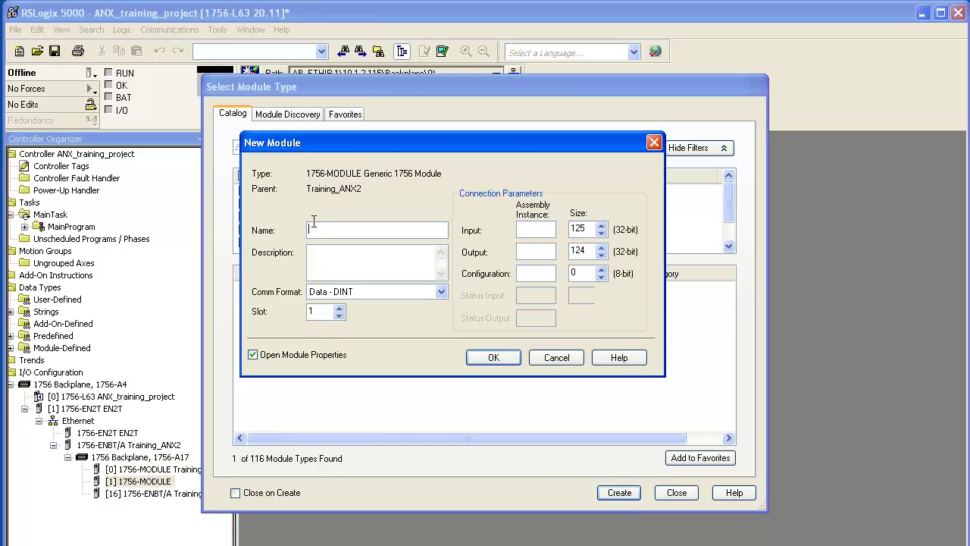
text(Training_ANX_)
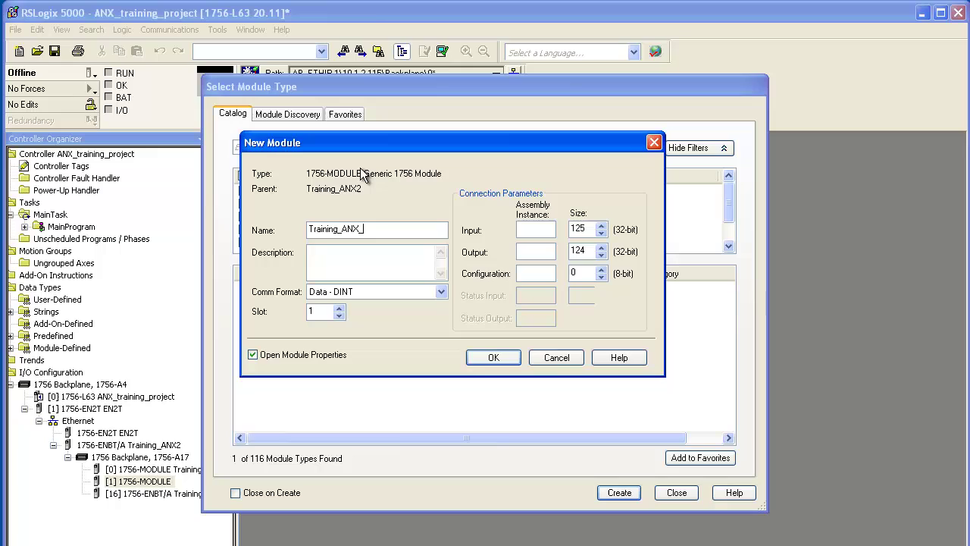
text(15)
click(339, 255)
text(Diag)
click(441, 293)
click(416, 336)
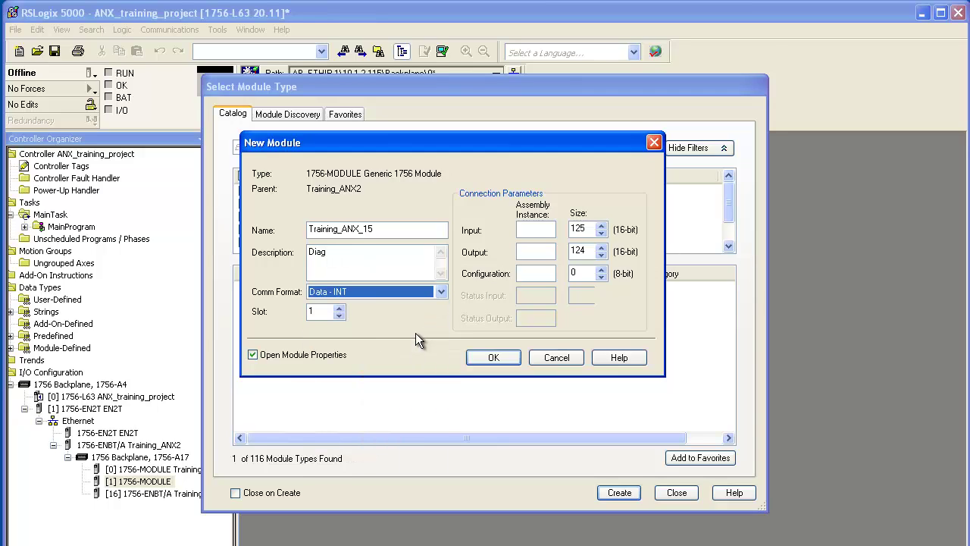
Set slot 15, input instance 1 size 250, output instance 2 size 1, configuration instance 4
click(323, 311)
text(5)
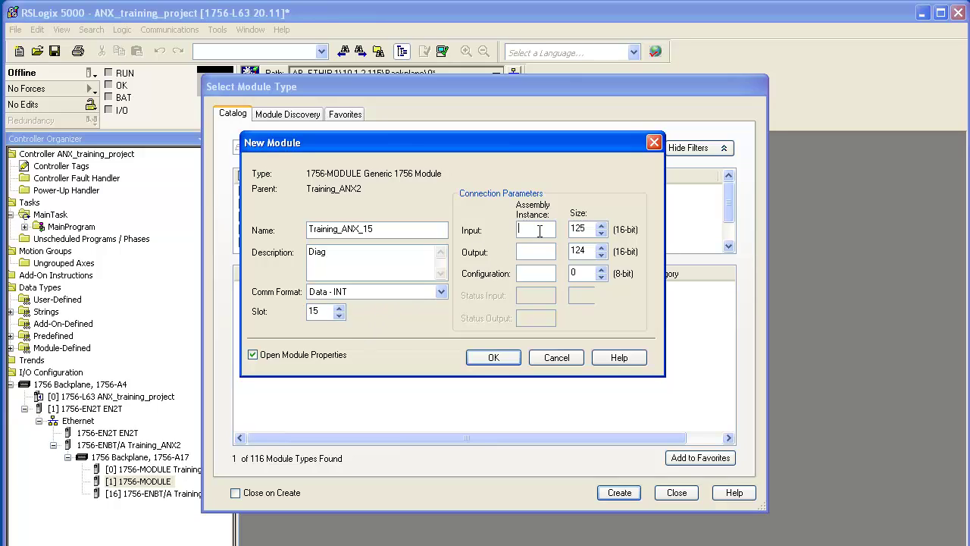
text(1)
text(250)
click(541, 246)
text(2)
double_click(570, 249)
text(1)
click(535, 273)
Finish creating Training_ANX_15 and widen the project tree so both module names show fully
click(503, 356)
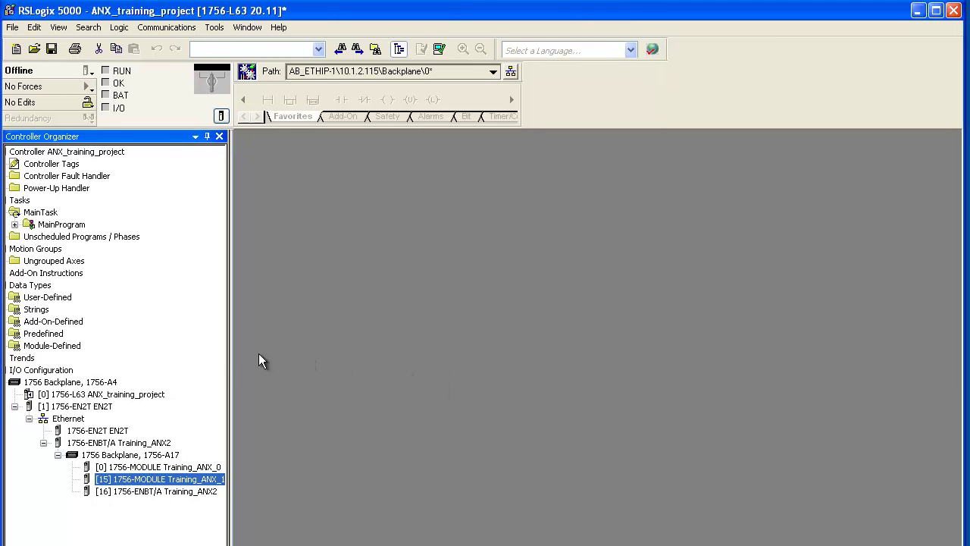
drag(229, 362, 313, 334)
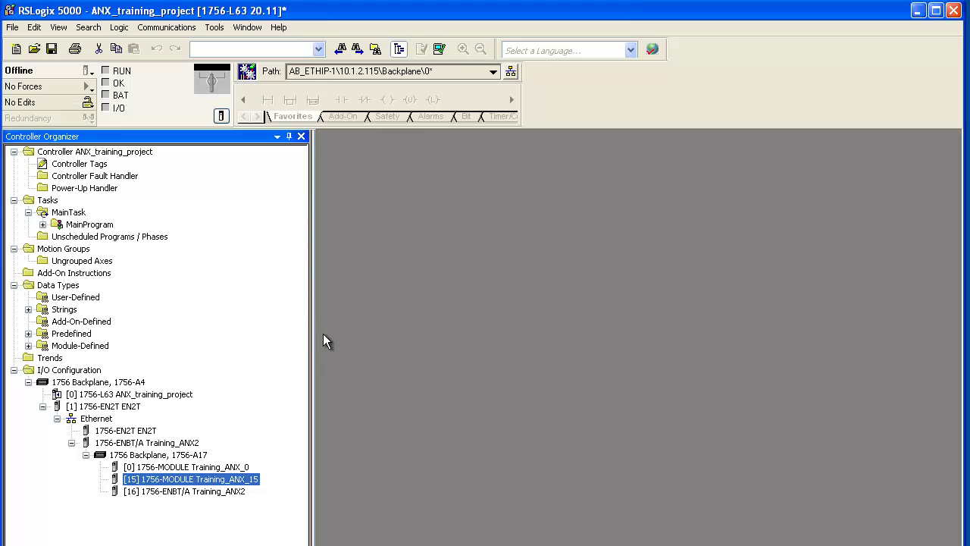
click(186, 468)
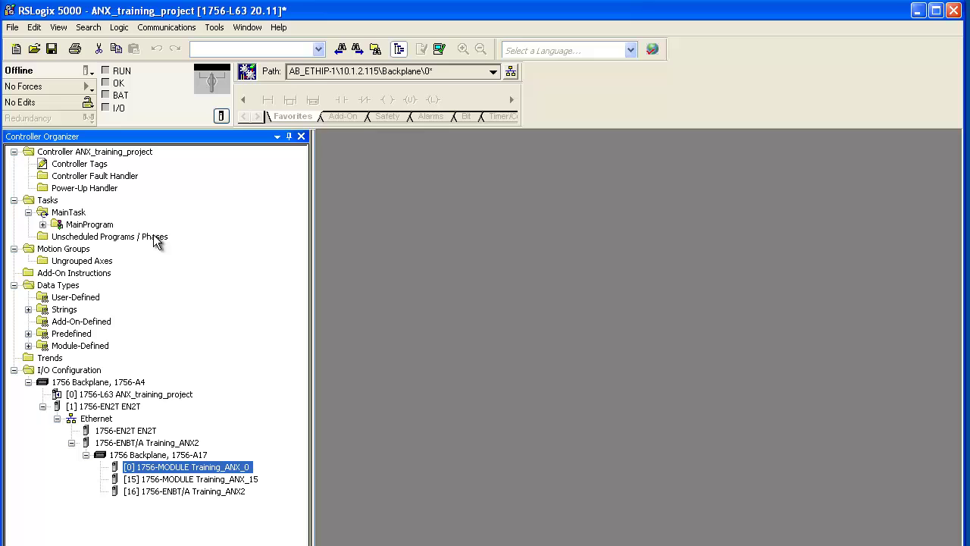
Open Controller Tags in Edit Tags view and import the alias tags from Desktop\AnxAbRioAlias.csv
click(76, 169)
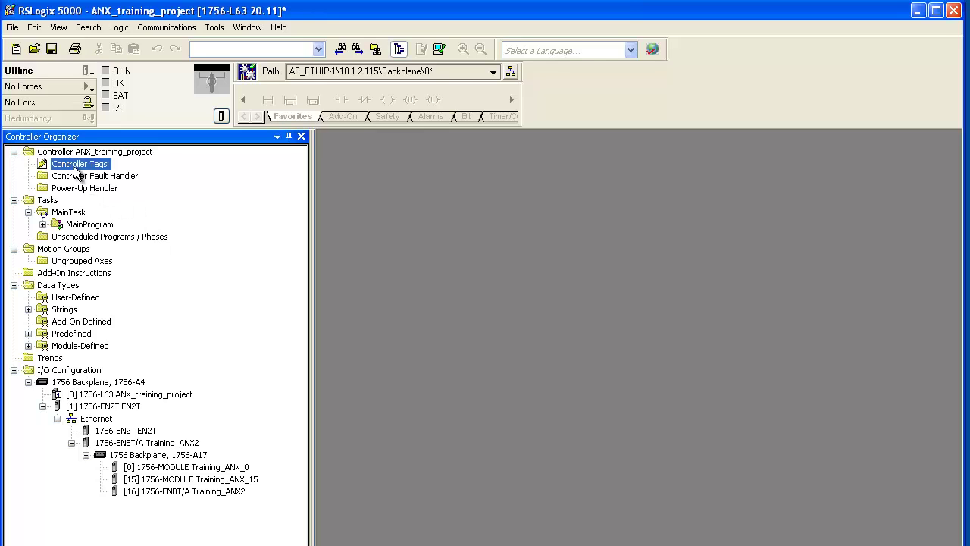
double_click(76, 170)
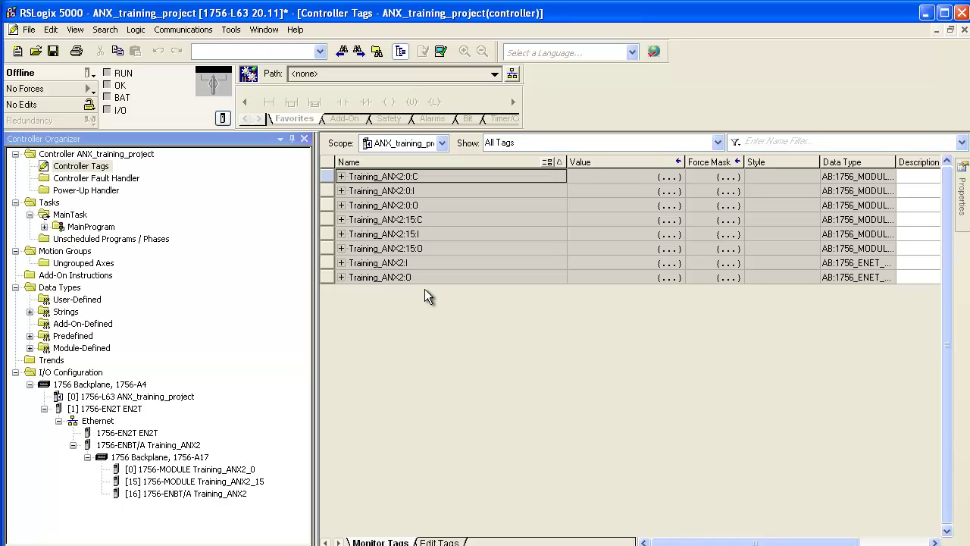
click(437, 541)
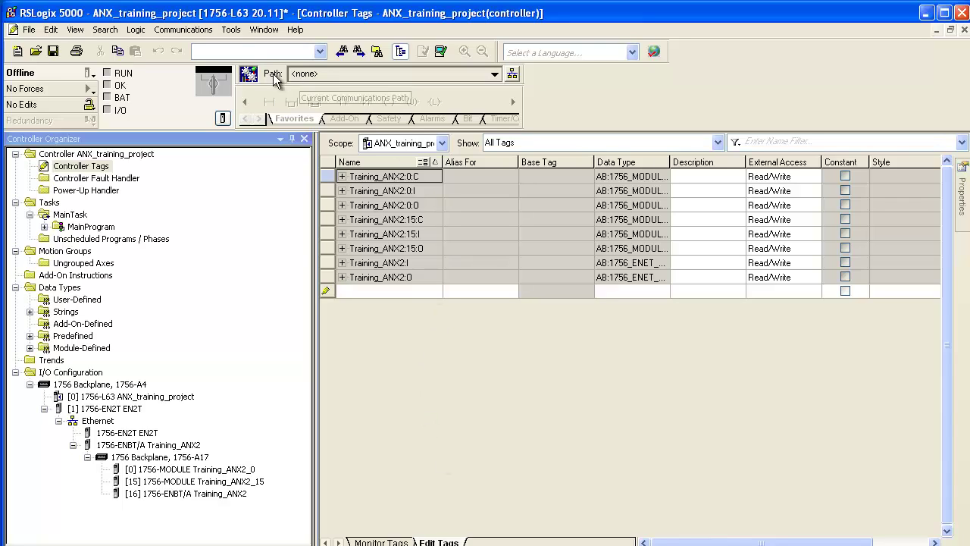
click(231, 30)
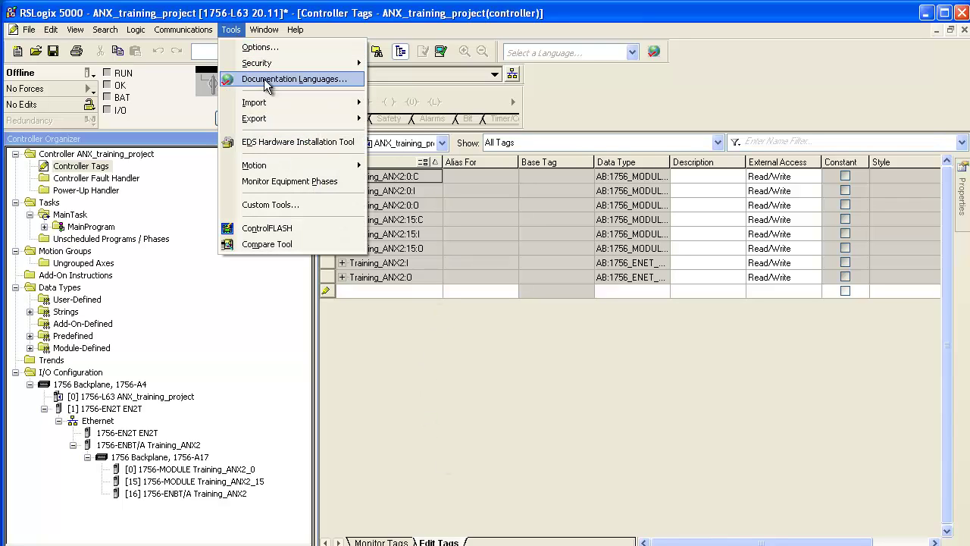
mouse_move(360, 108)
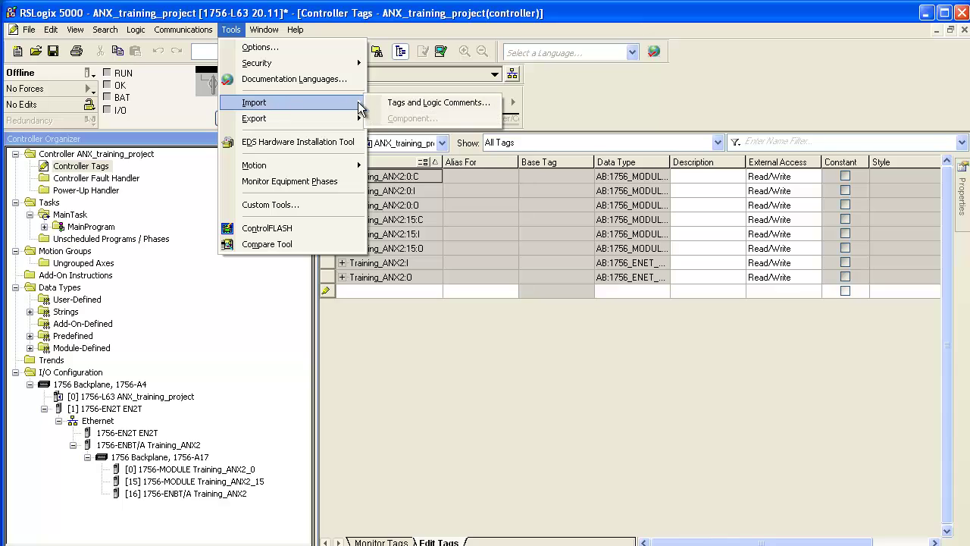
click(430, 105)
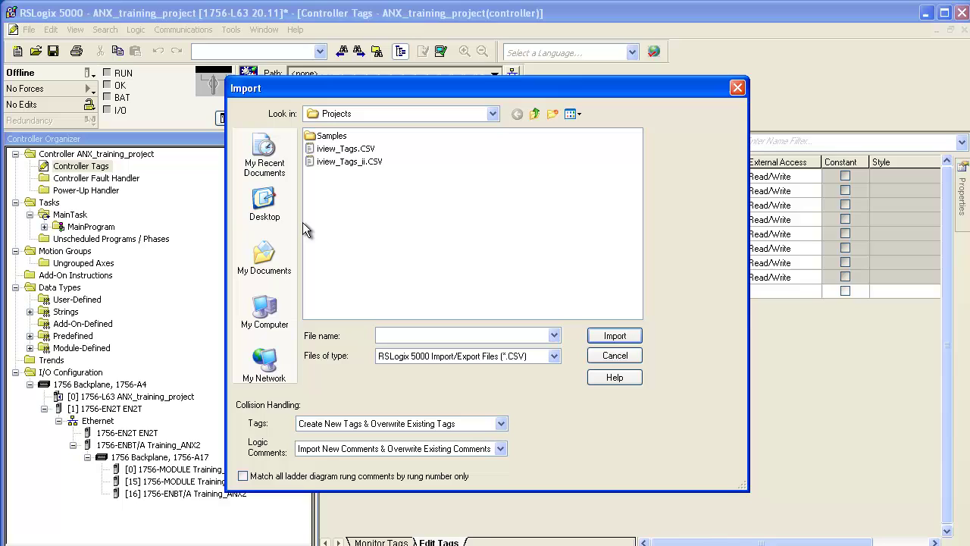
click(271, 217)
click(361, 217)
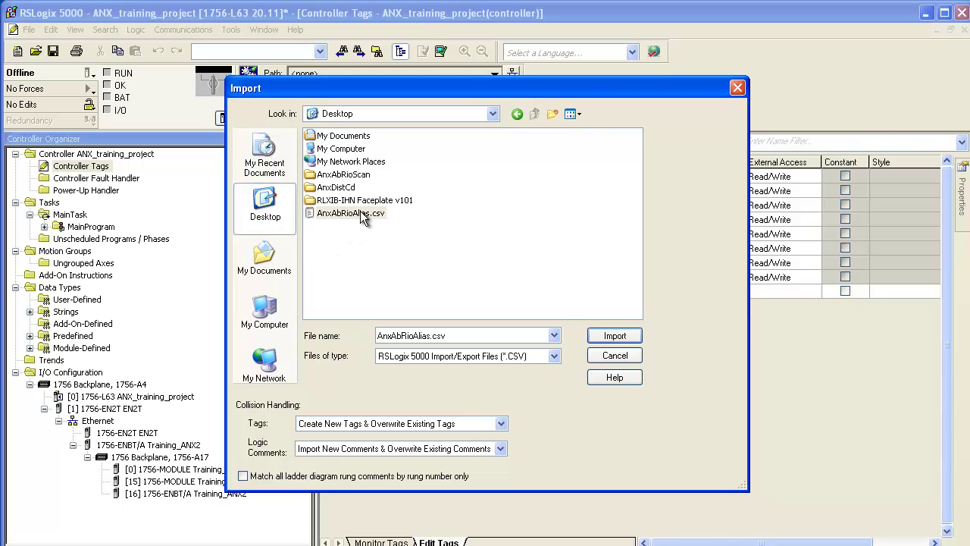
click(610, 336)
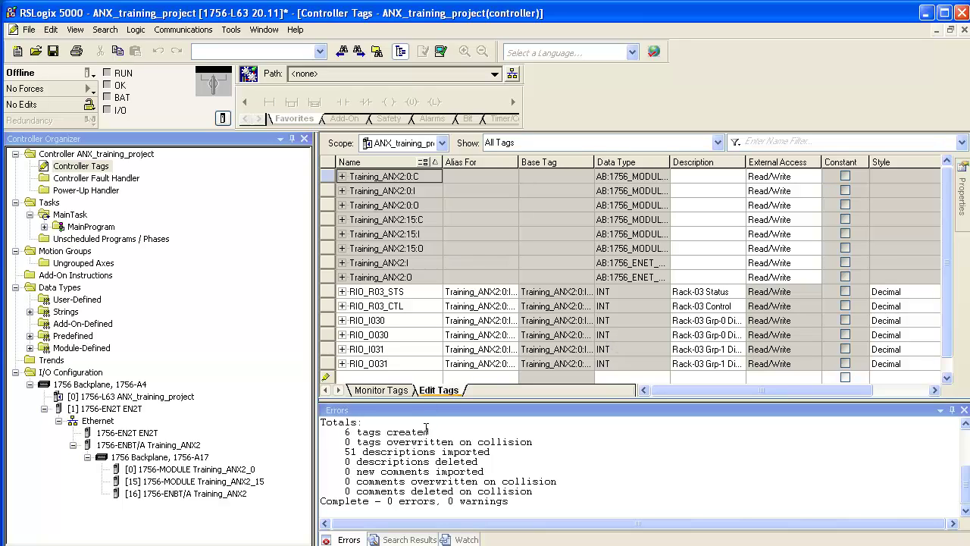
Verify the controller project, confirming it passes with 0 errors
scroll(427, 429, down, 1)
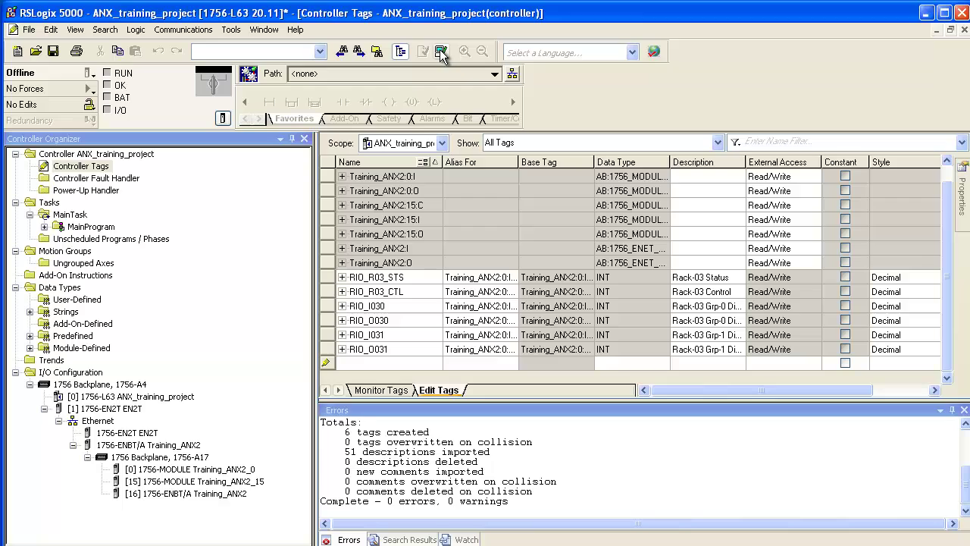
click(440, 51)
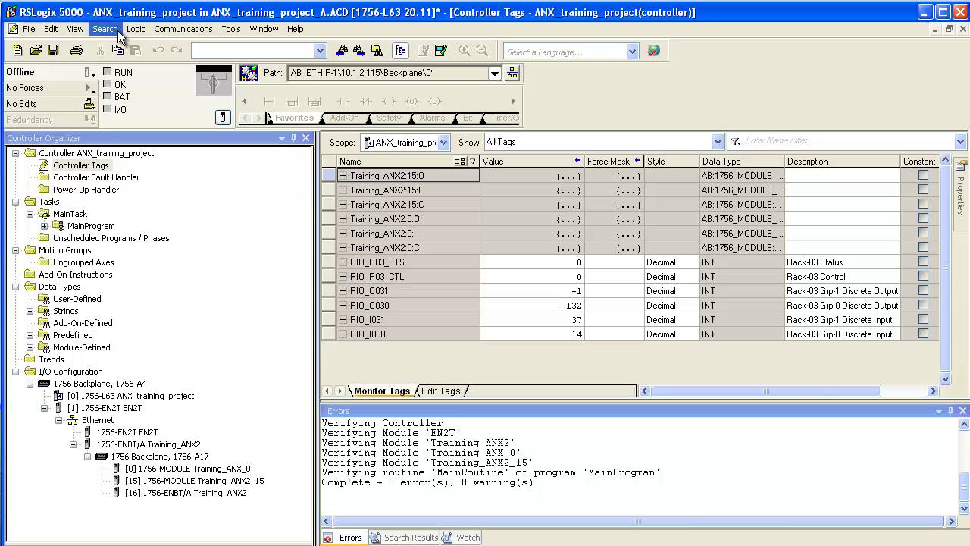
Download the project to the 1756-L63 in slot 0 at 10.1.2.115 through Who Active
click(181, 30)
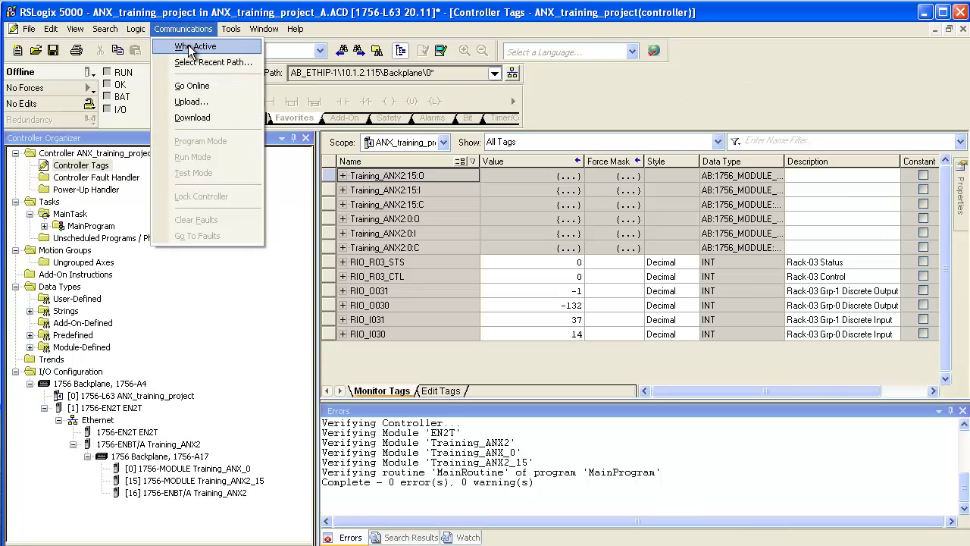
click(189, 48)
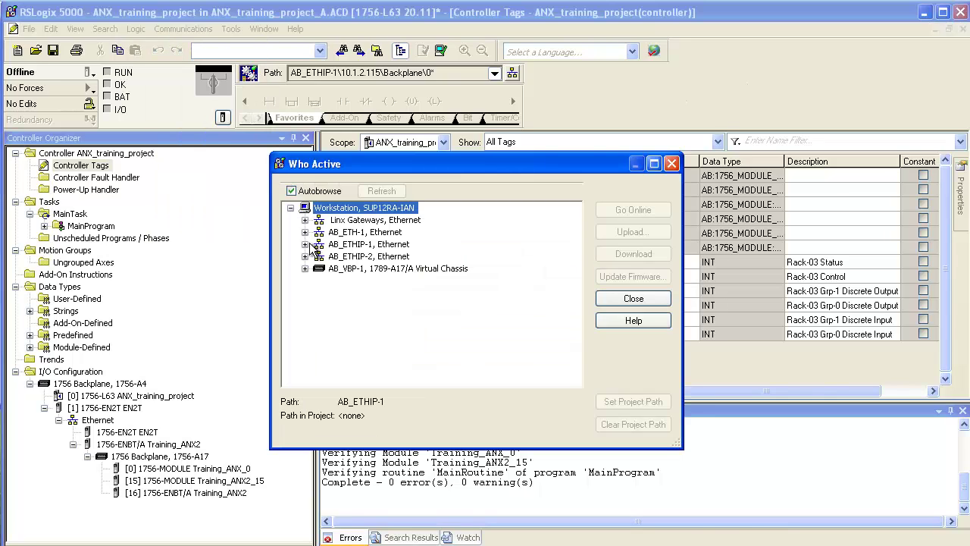
click(305, 244)
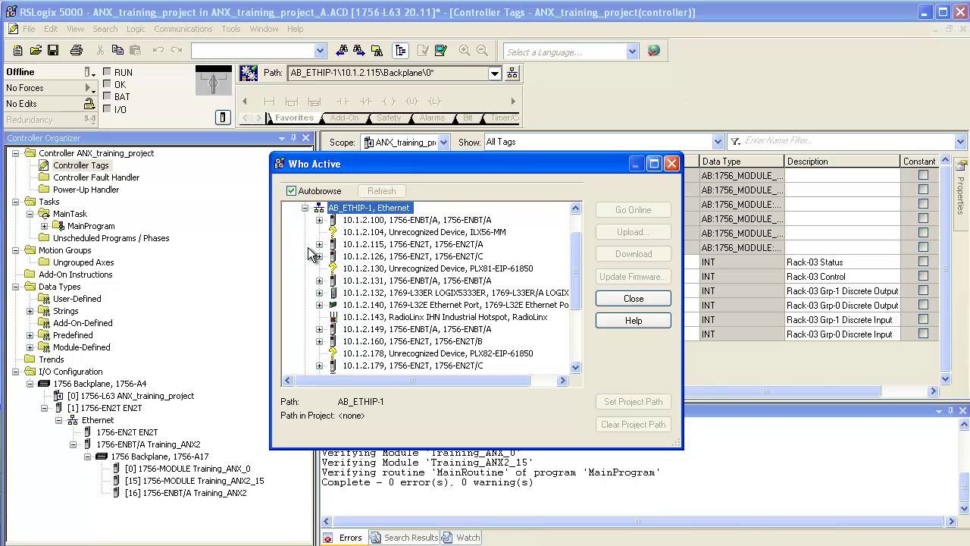
click(319, 244)
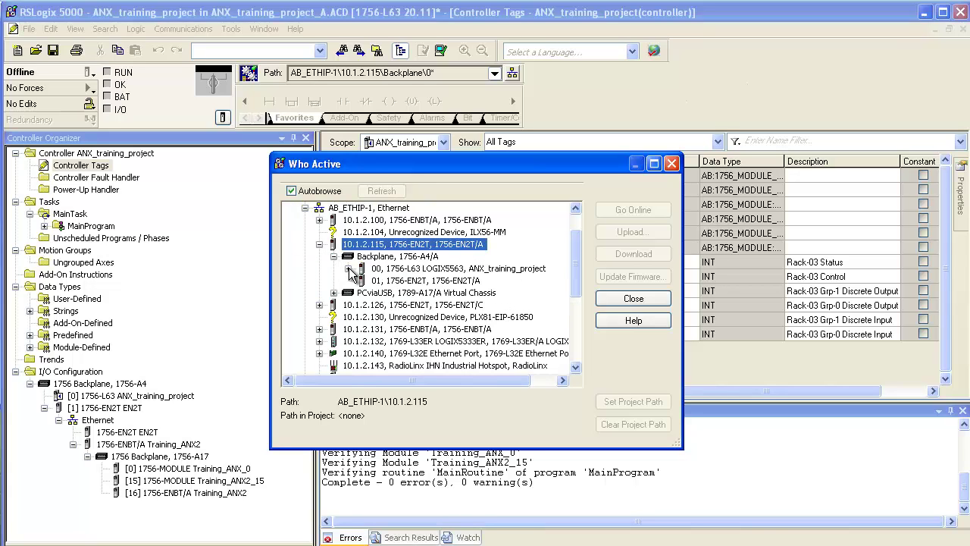
click(400, 270)
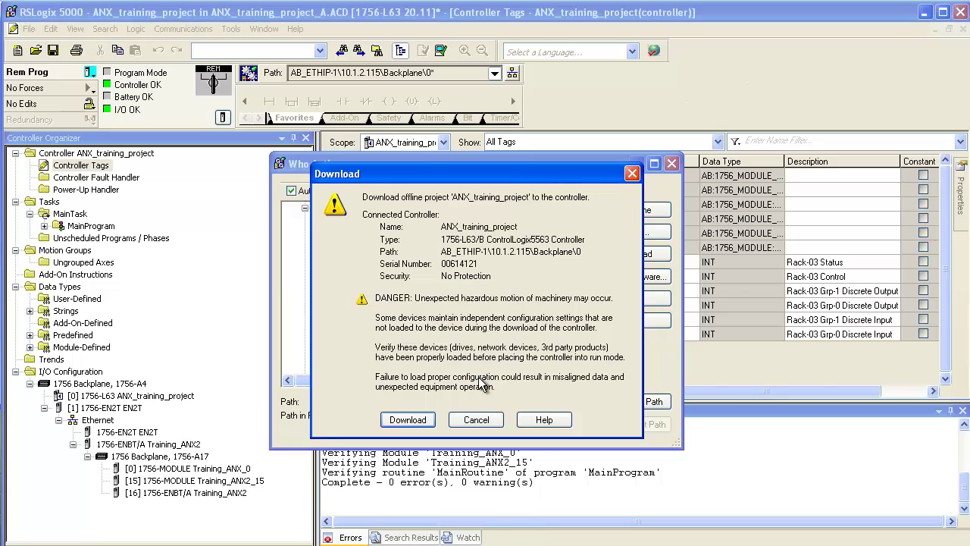
click(408, 419)
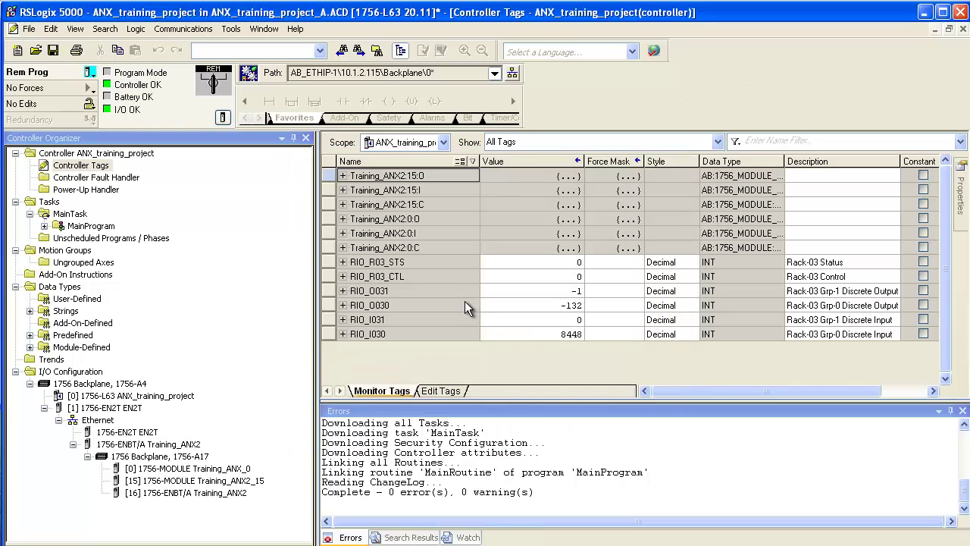
Switch the controller from Rem Prog to Remote Run mode and confirm the change
click(90, 72)
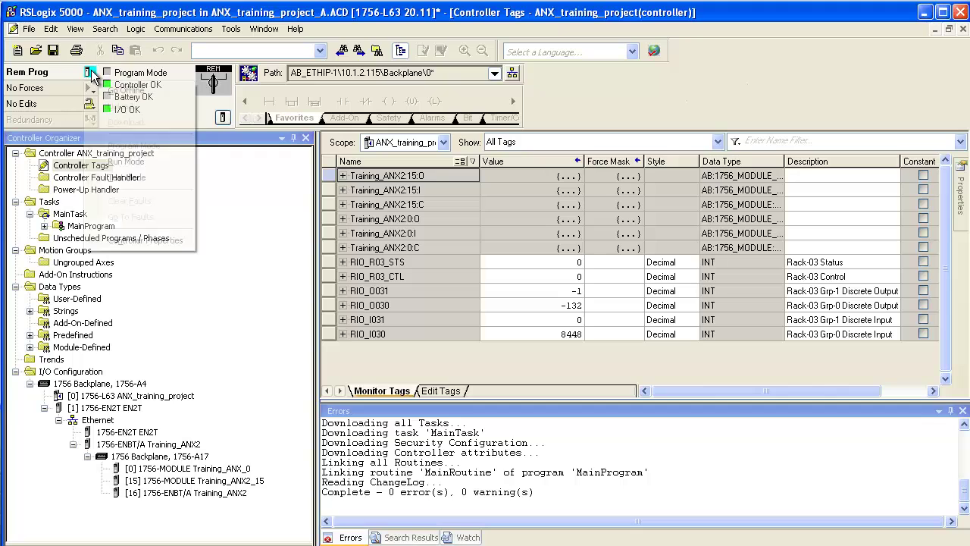
click(144, 159)
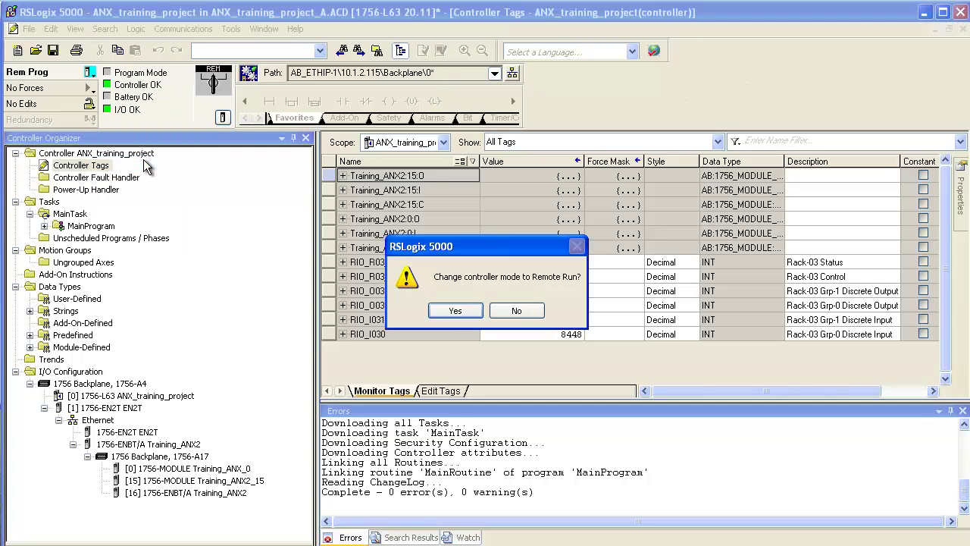
click(452, 311)
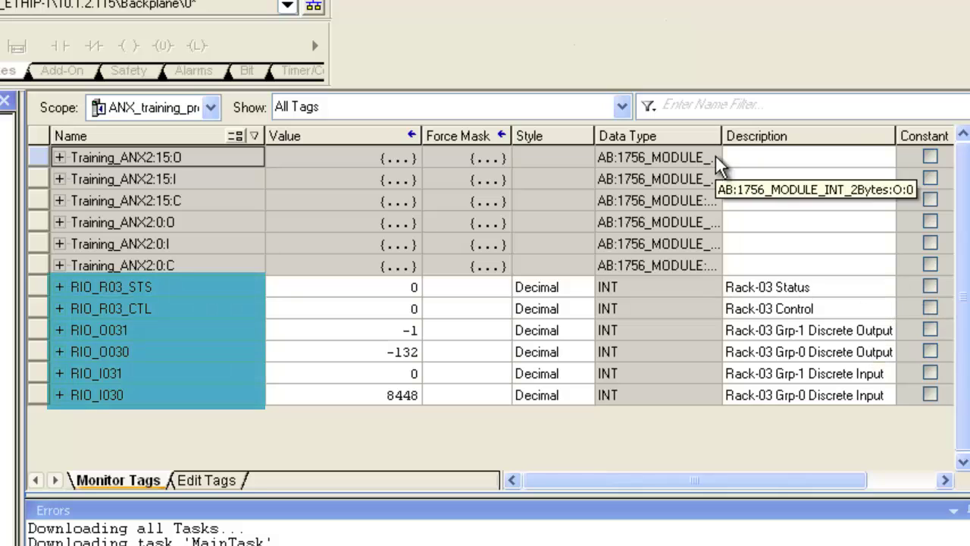
Widen the Description column, then expand and collapse RIO_I030 to inspect its bits
drag(895, 137, 919, 138)
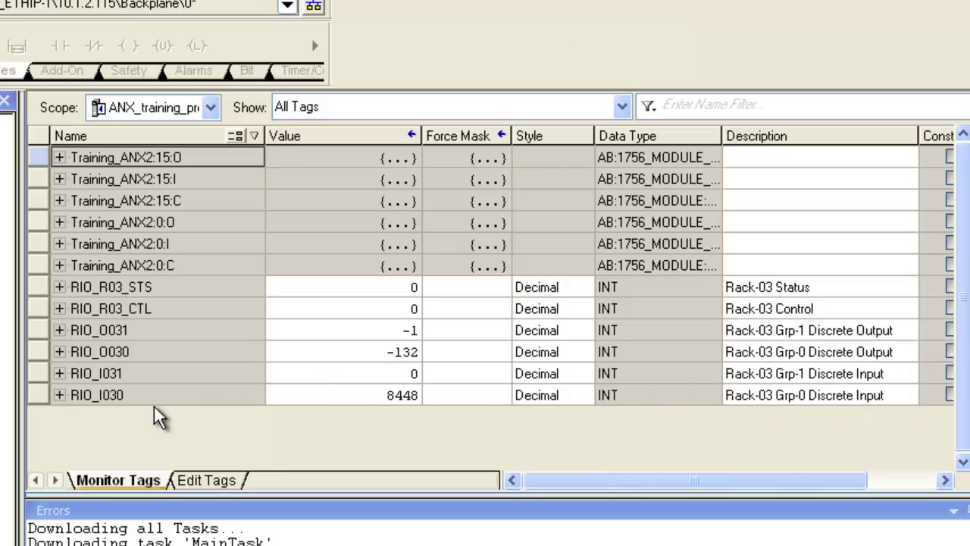
click(59, 394)
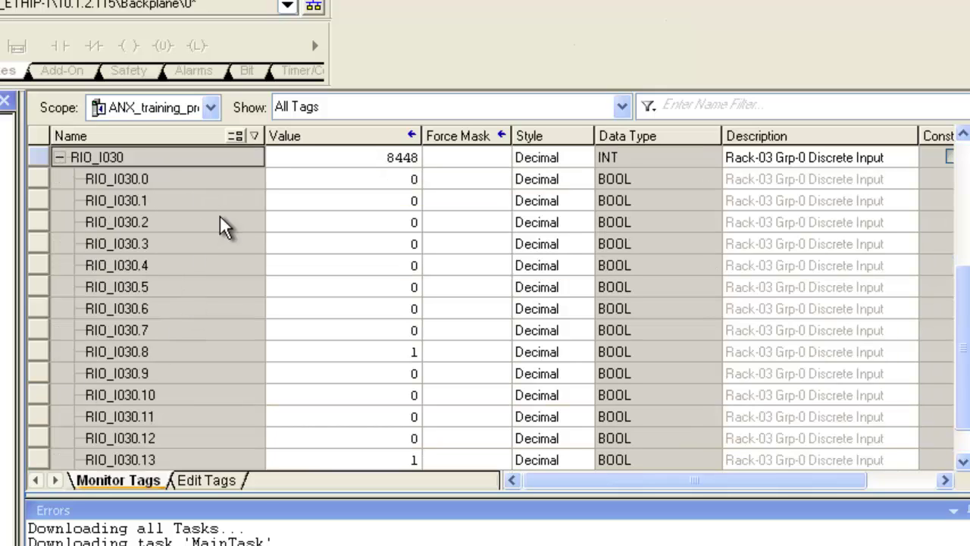
scroll(408, 197, down, 1)
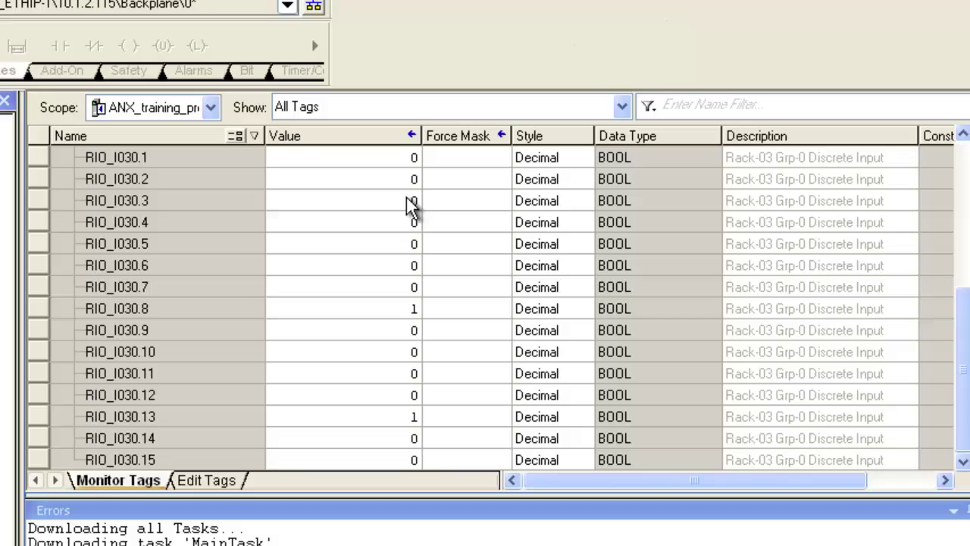
scroll(394, 437, up, 2)
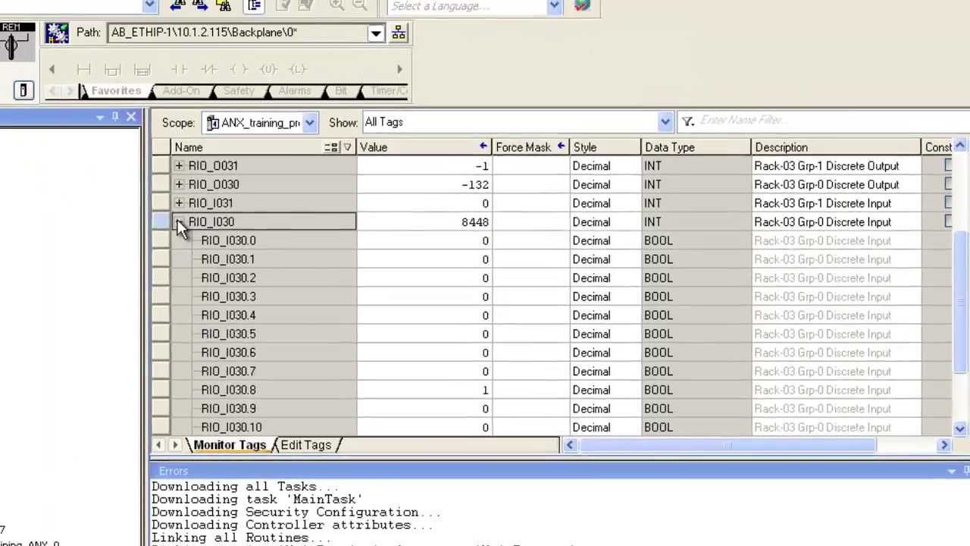
click(59, 222)
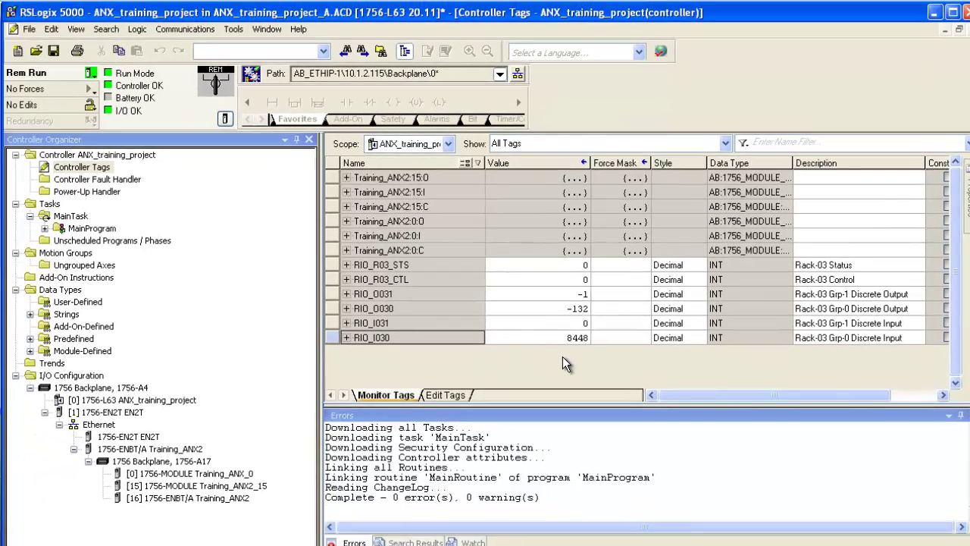